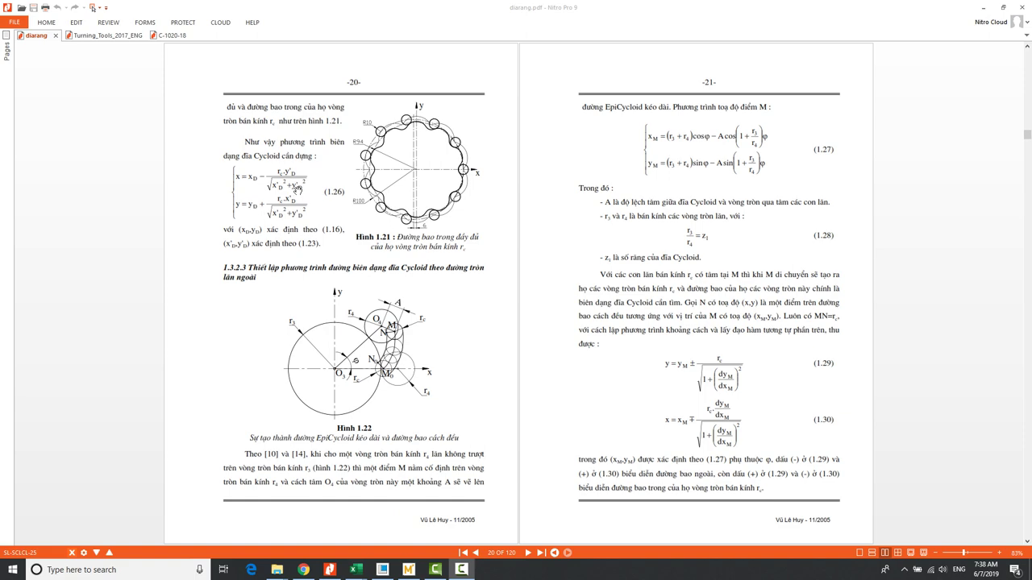
- Scroll back and forth through the epicycloid derivation on pages 16–21 of diarang.pdf
scroll(350, 243, up, 3)
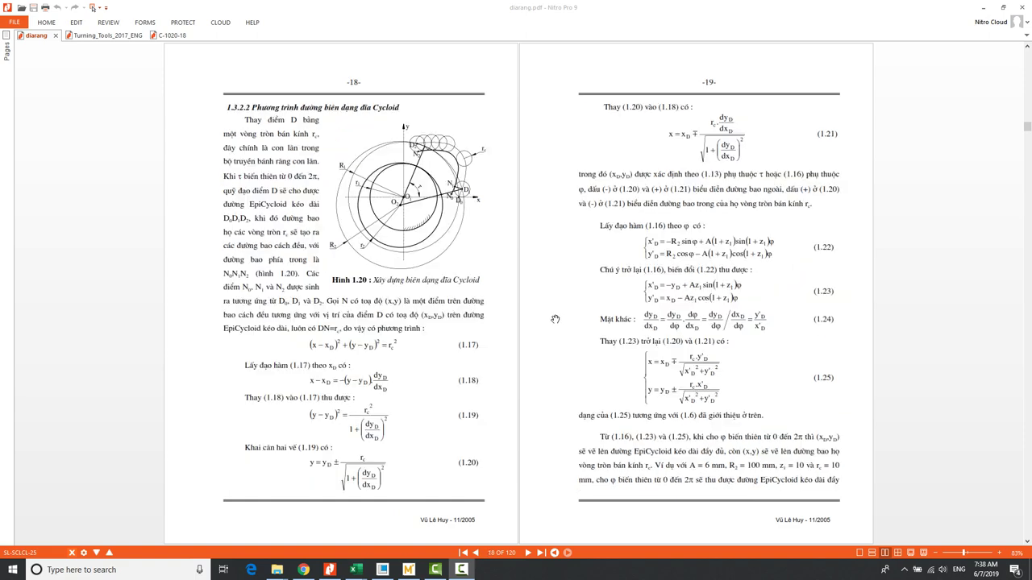
scroll(551, 319, up, 3)
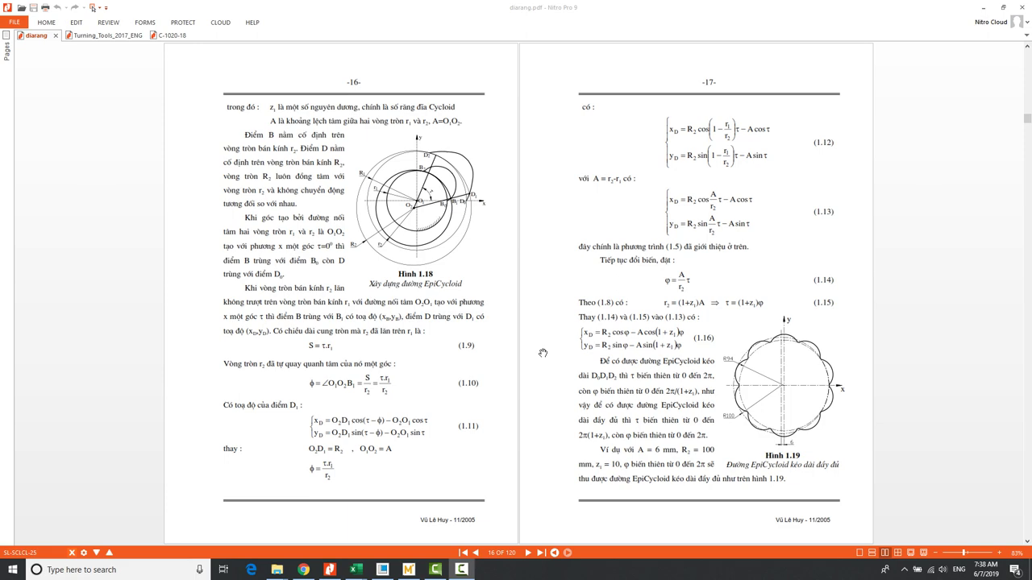
scroll(542, 353, down, 3)
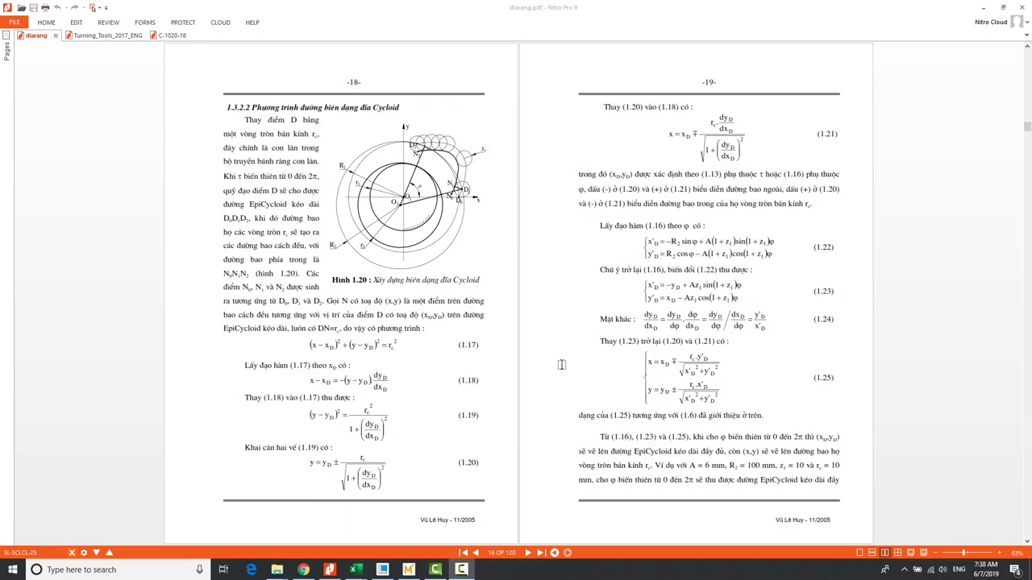
scroll(556, 365, down, 3)
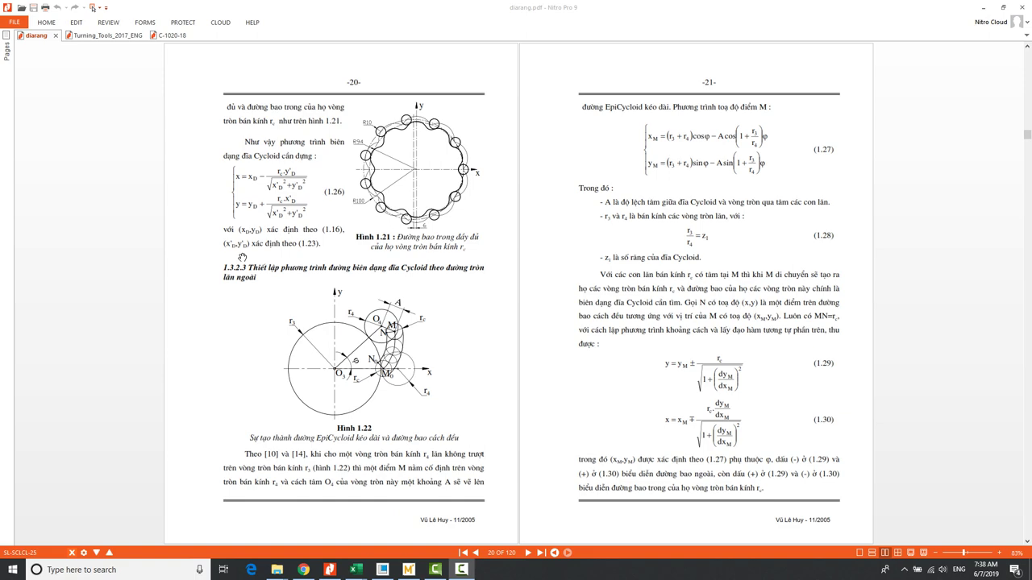
scroll(242, 257, up, 1)
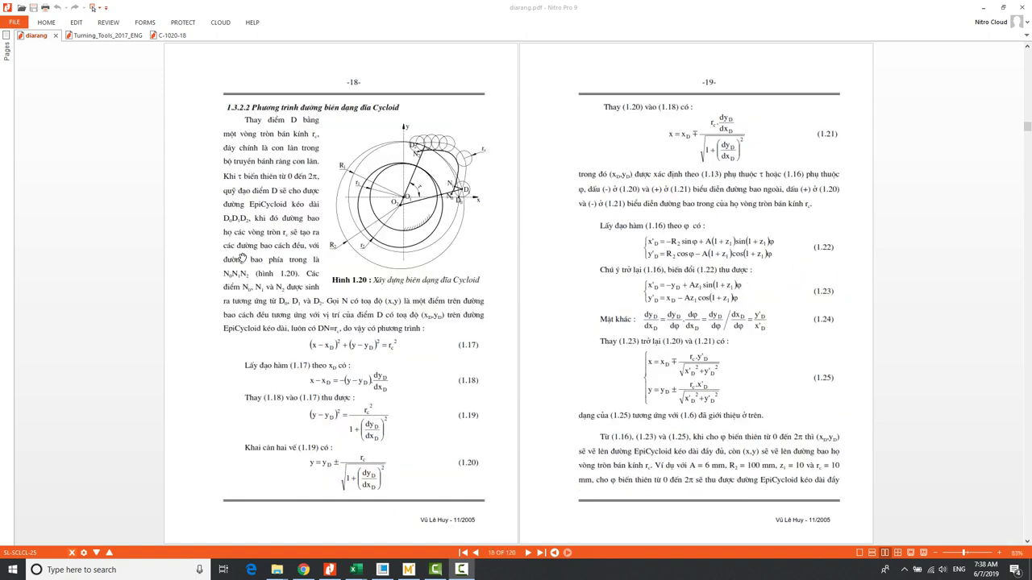
scroll(241, 258, up, 1)
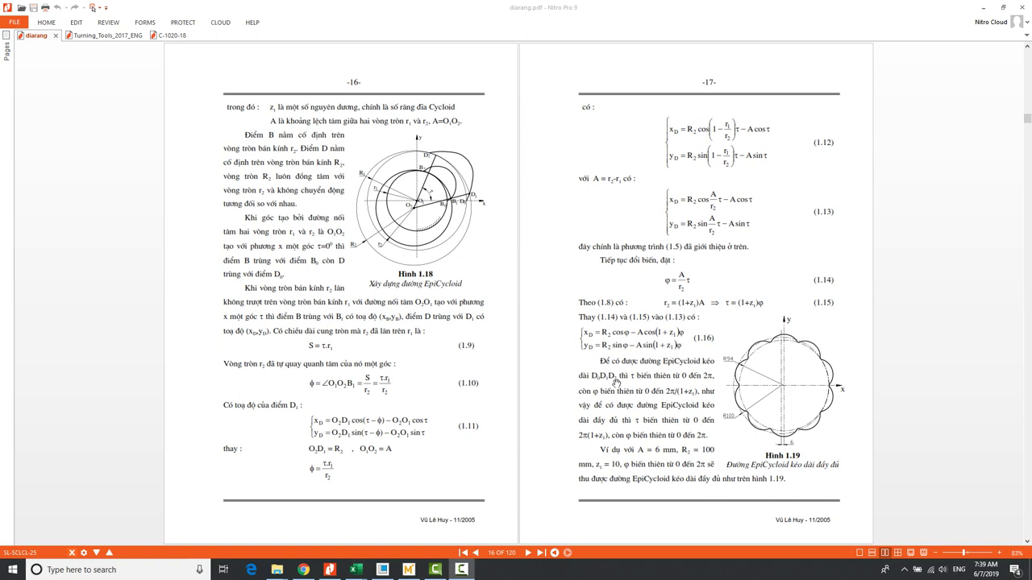
scroll(591, 380, down, 2)
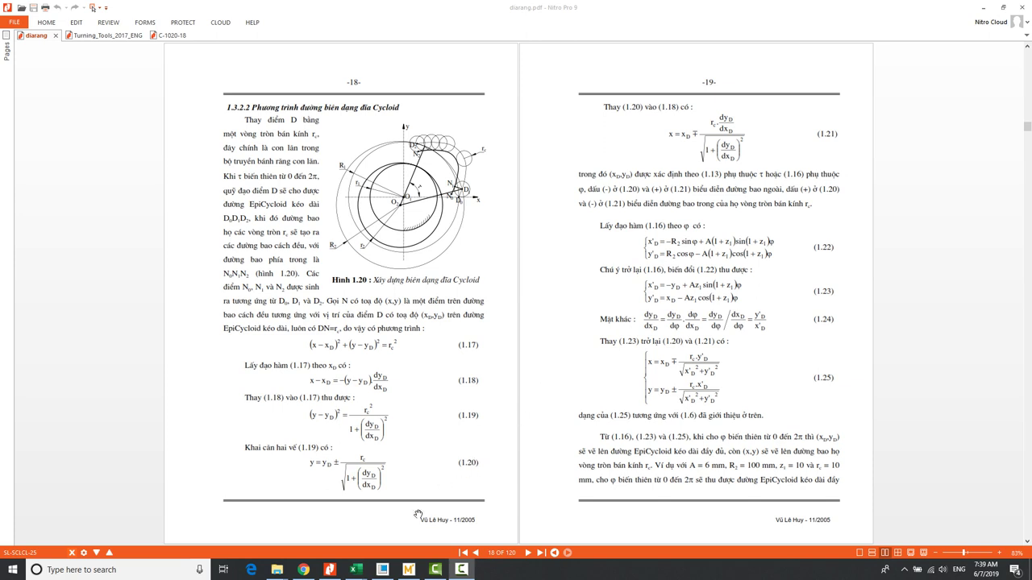
- In Curve.xlsx, inspect the t, xD, yD, x'D and y'D formulas in cells A2, C2, D2, F2, G2
click(387, 516)
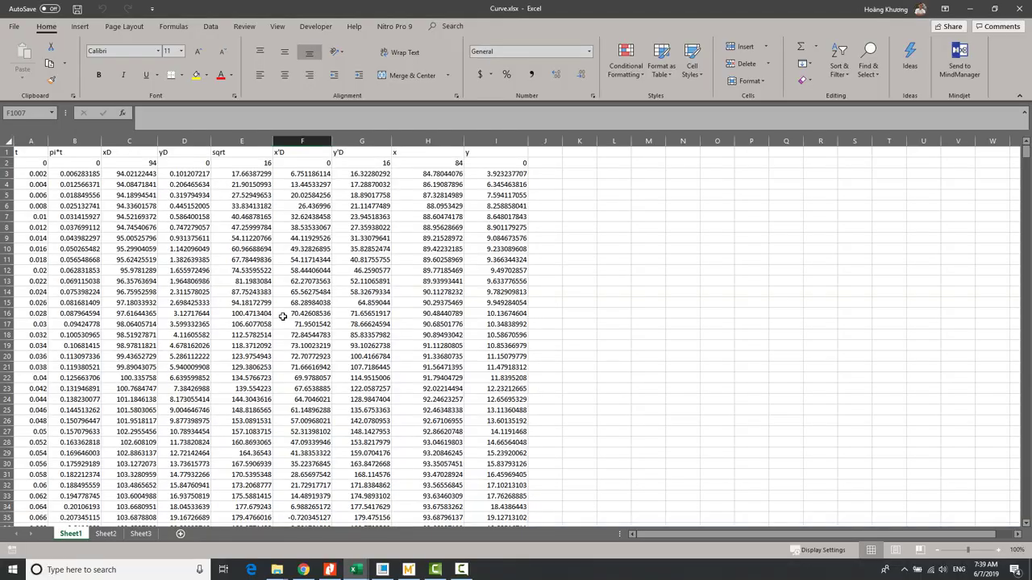
click(32, 161)
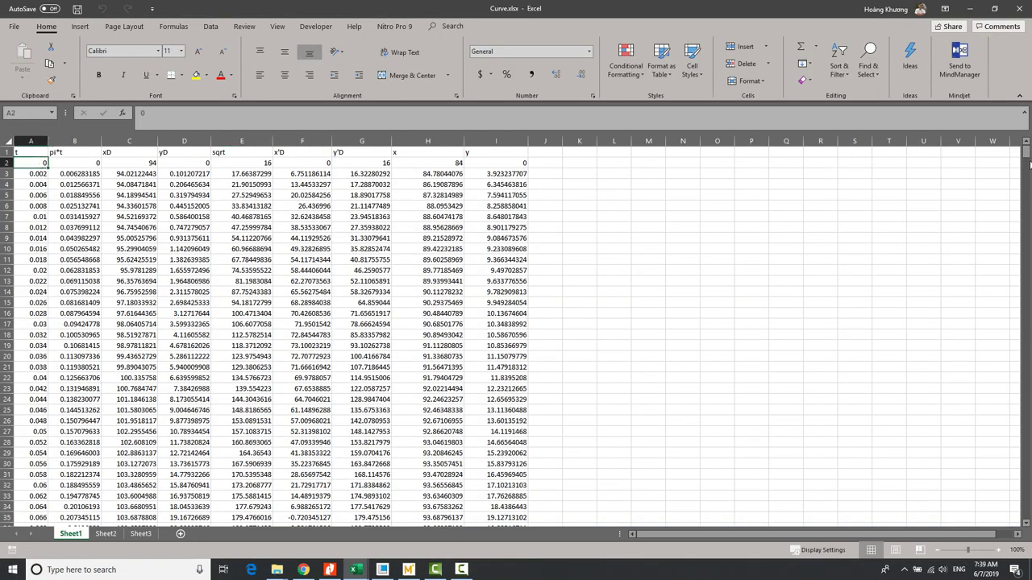
mouse_move(1026, 154)
mouse_down()
mouse_move(1024, 512)
mouse_move(1025, 153)
mouse_up()
click(129, 166)
click(191, 160)
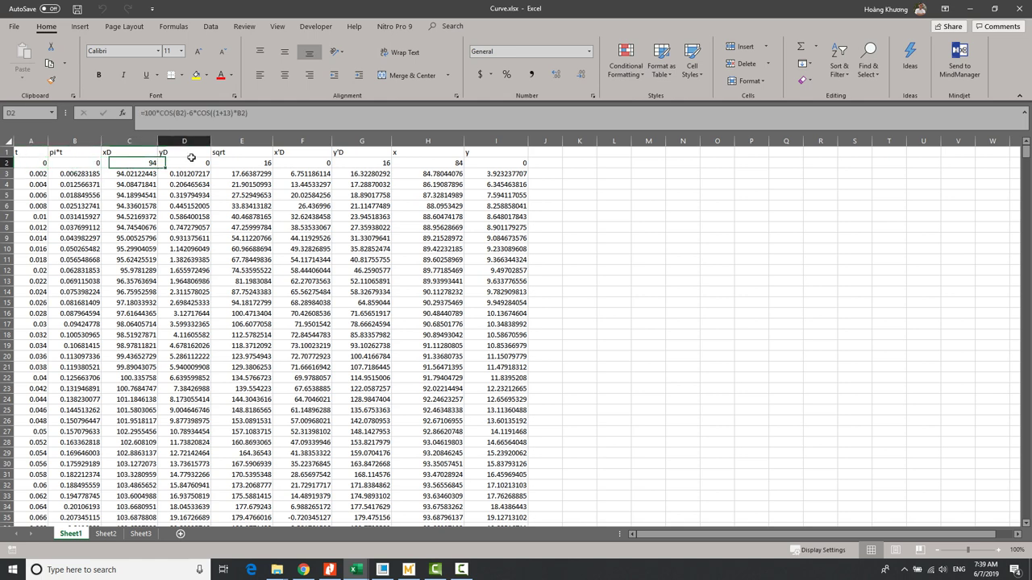
click(294, 164)
click(369, 164)
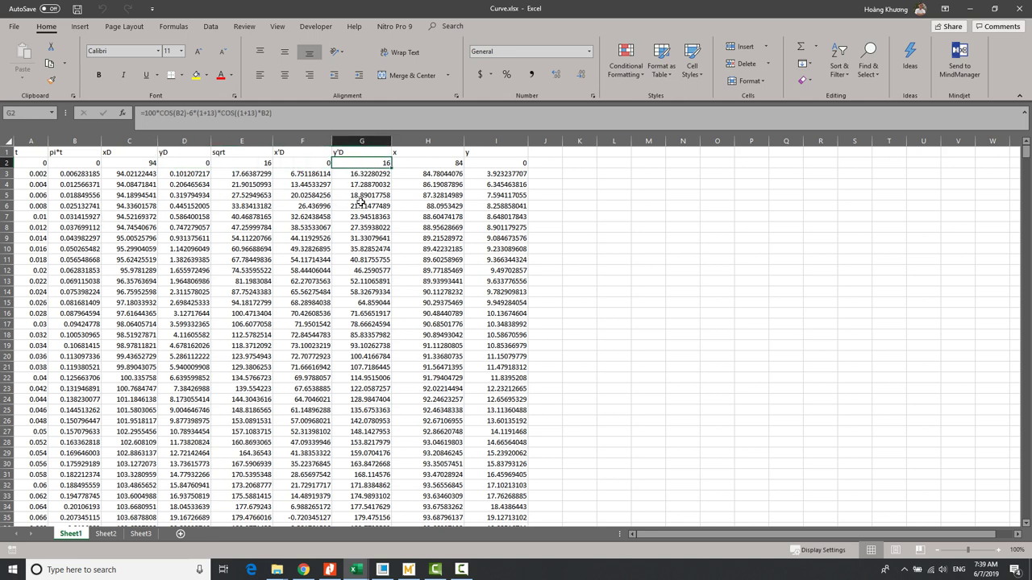
- Inspect the sqrt, x and y formulas in E2, H2, I2, then check the data down to row 1002
click(242, 163)
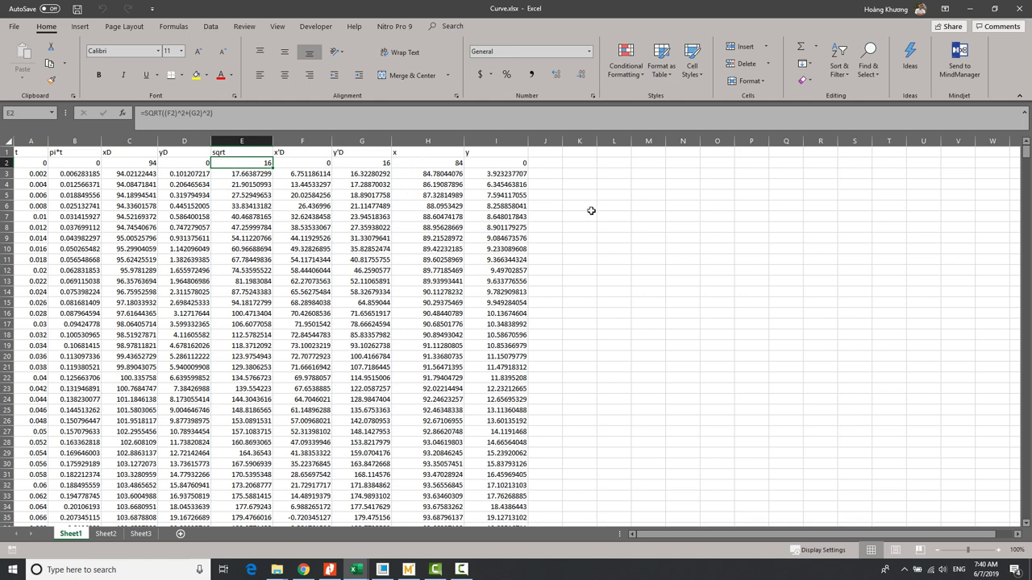
click(436, 166)
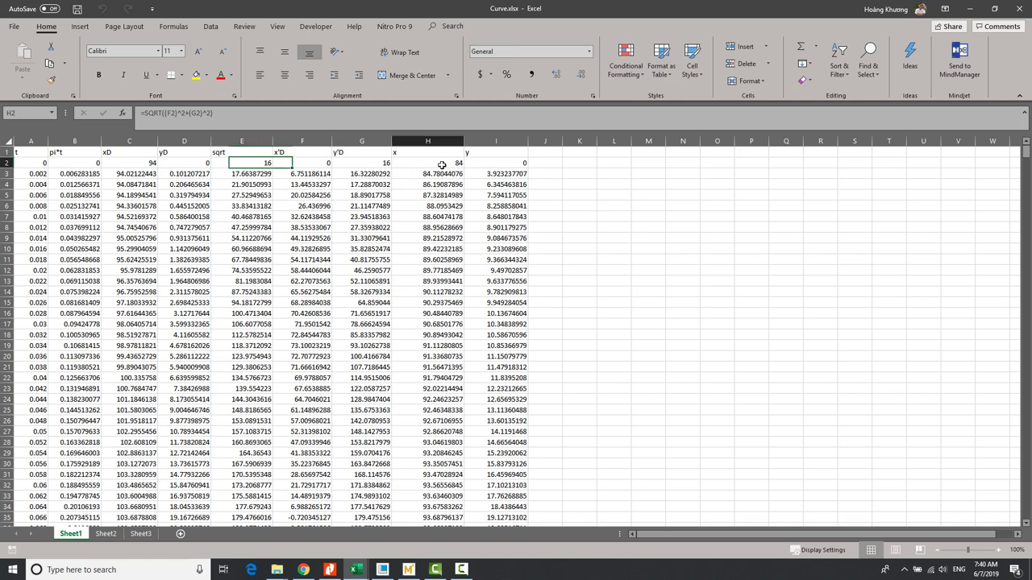
click(493, 161)
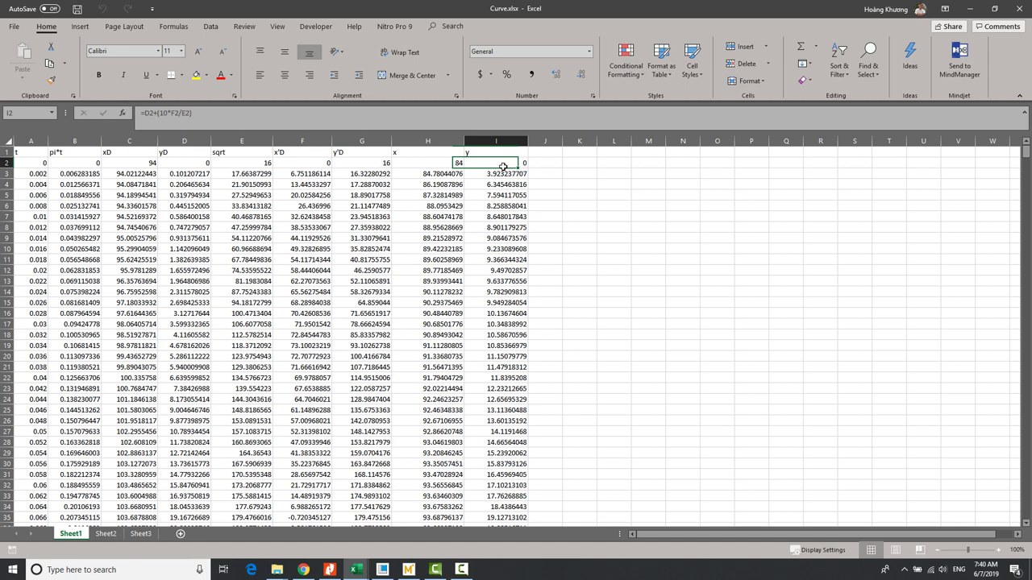
click(671, 227)
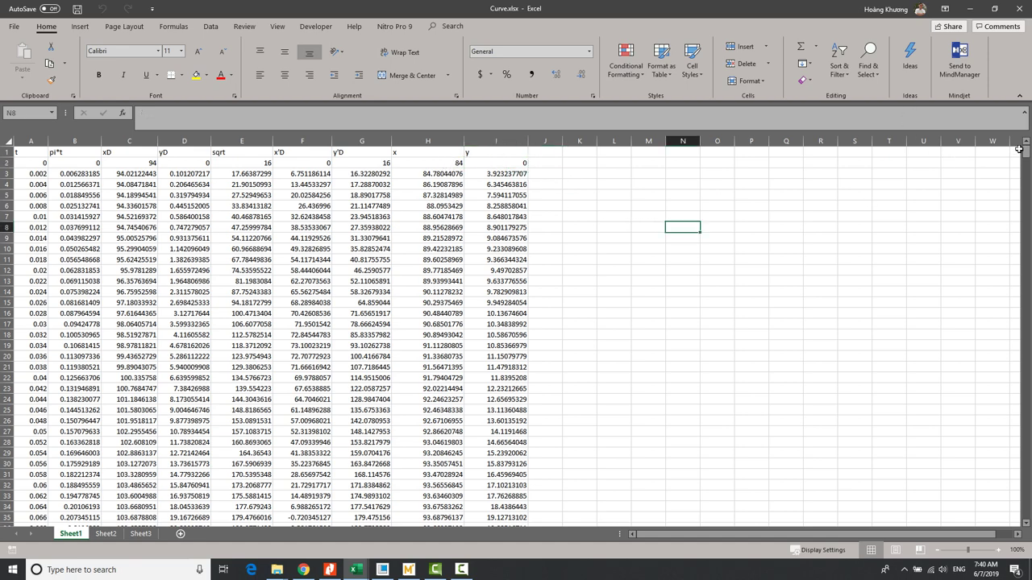
drag(1023, 155, 1024, 516)
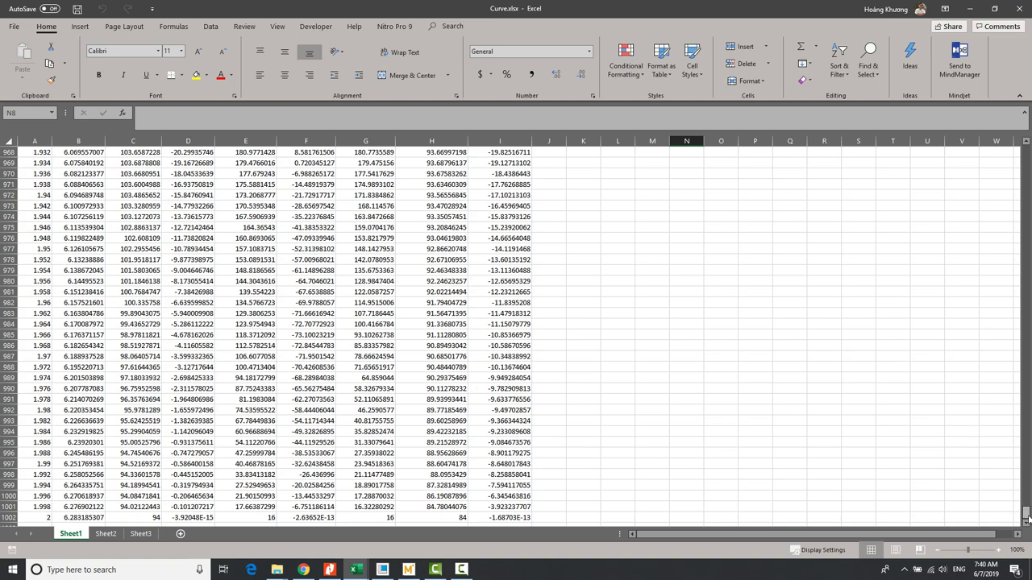
scroll(1008, 190, up, 20)
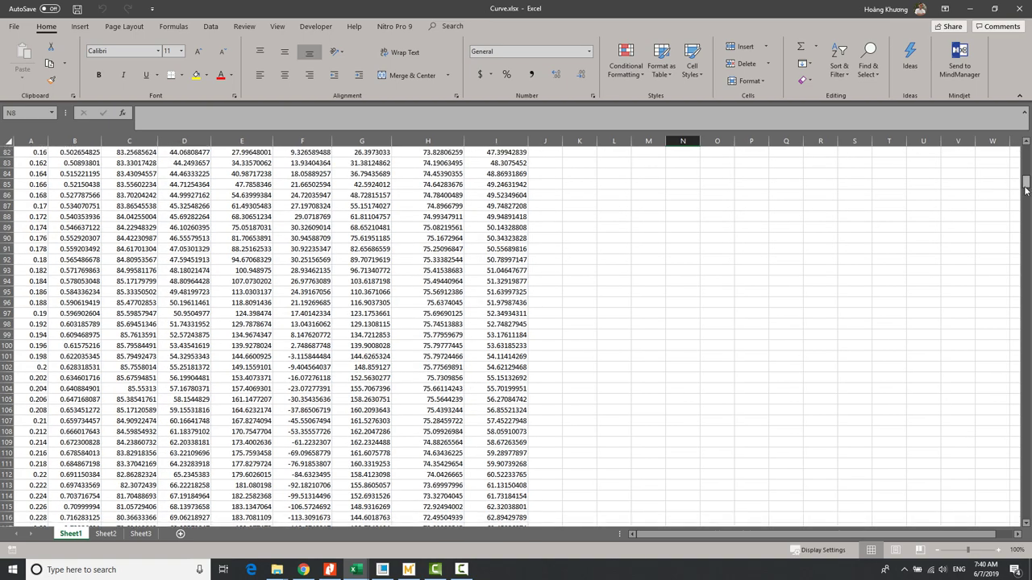
scroll(1021, 161, up, 10)
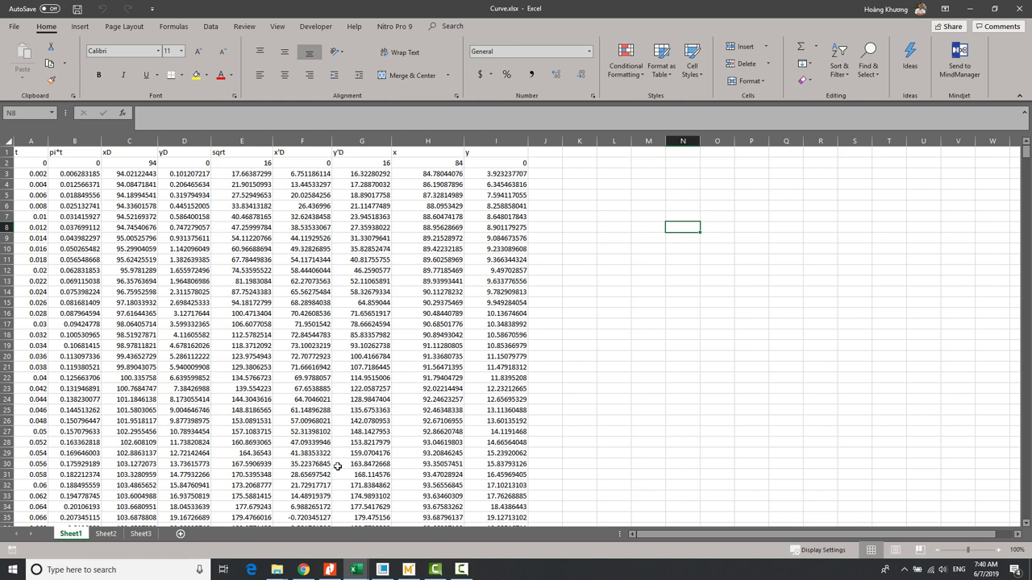
- Open z13.ibl maximized in Notepad and highlight its Open/Pointwise/Begin Section/Begin Curve header lines
click(327, 528)
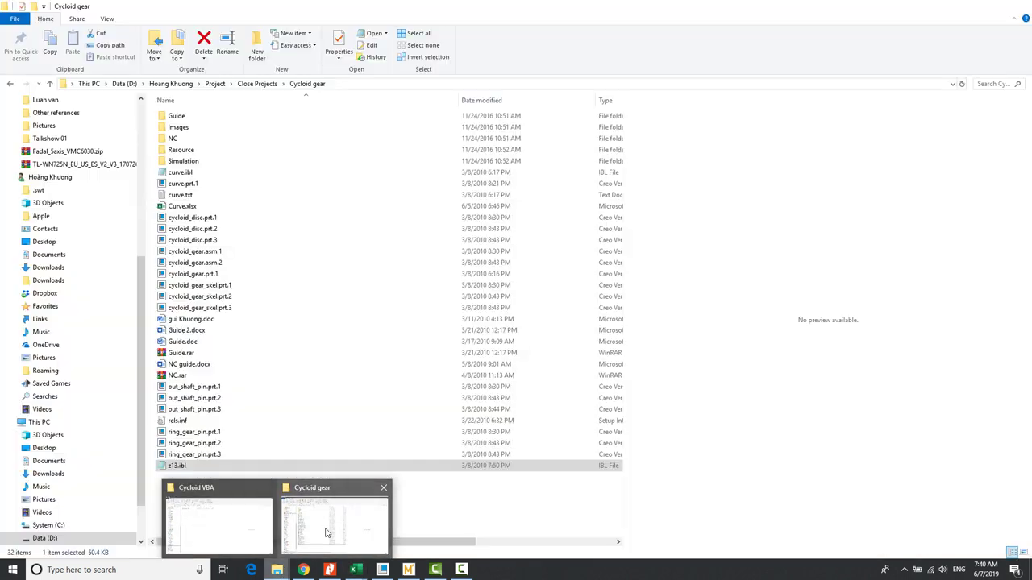
double_click(174, 468)
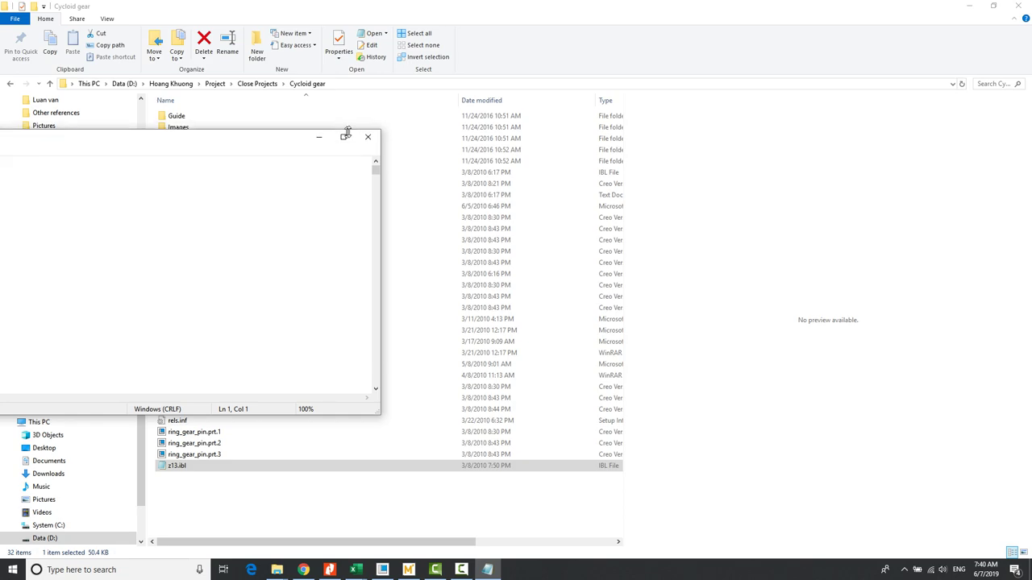
click(344, 135)
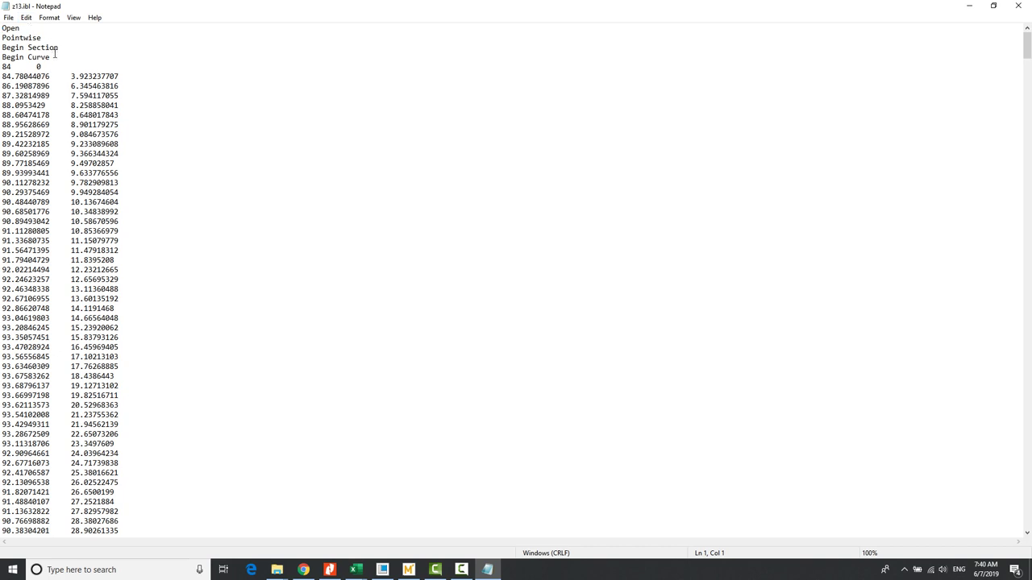
drag(54, 57, 1, 24)
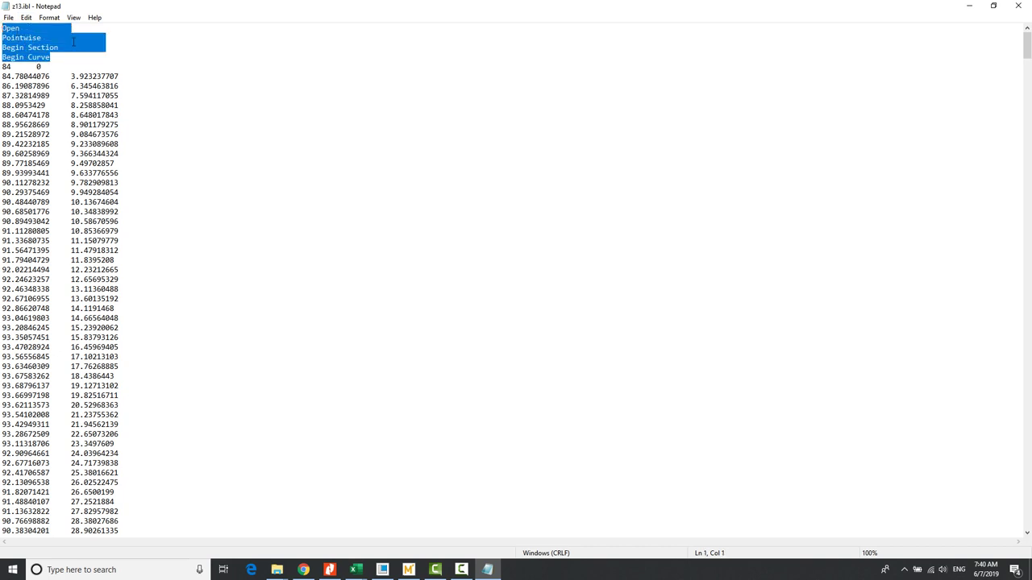
click(70, 38)
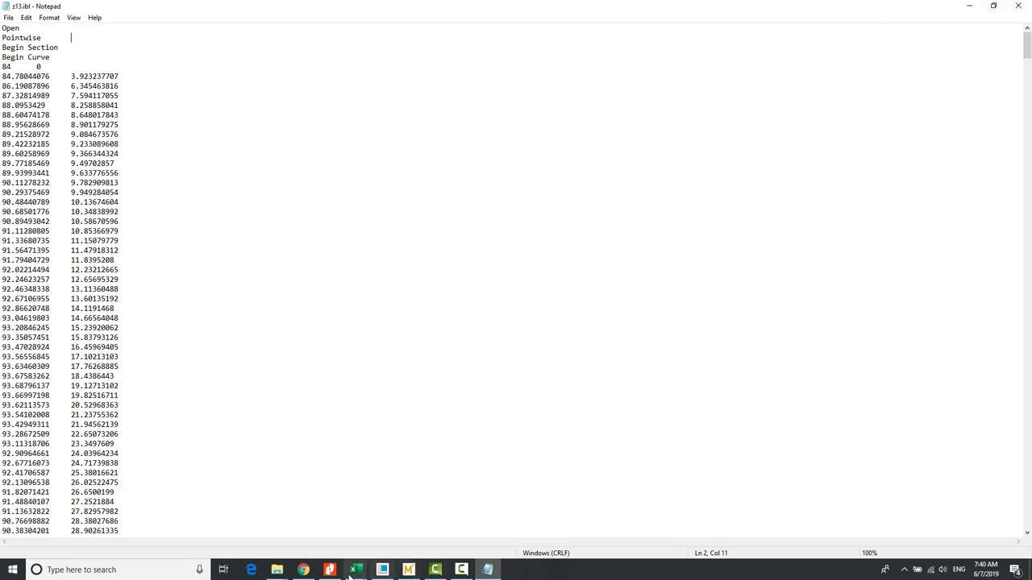
- Start a Curve from File feature referenced to the PRT_CSYS_DEF coordinate system
click(380, 570)
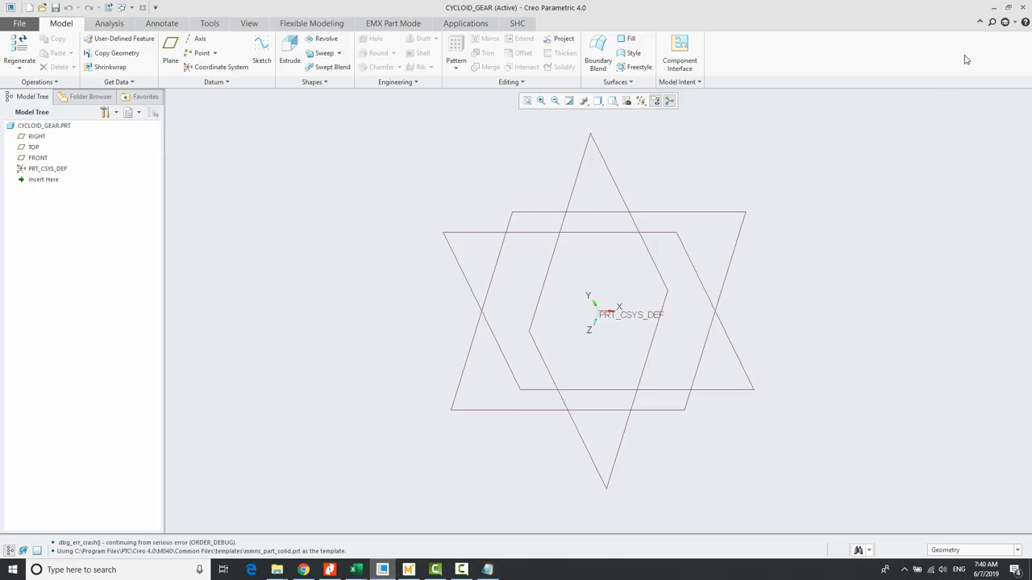
click(992, 21)
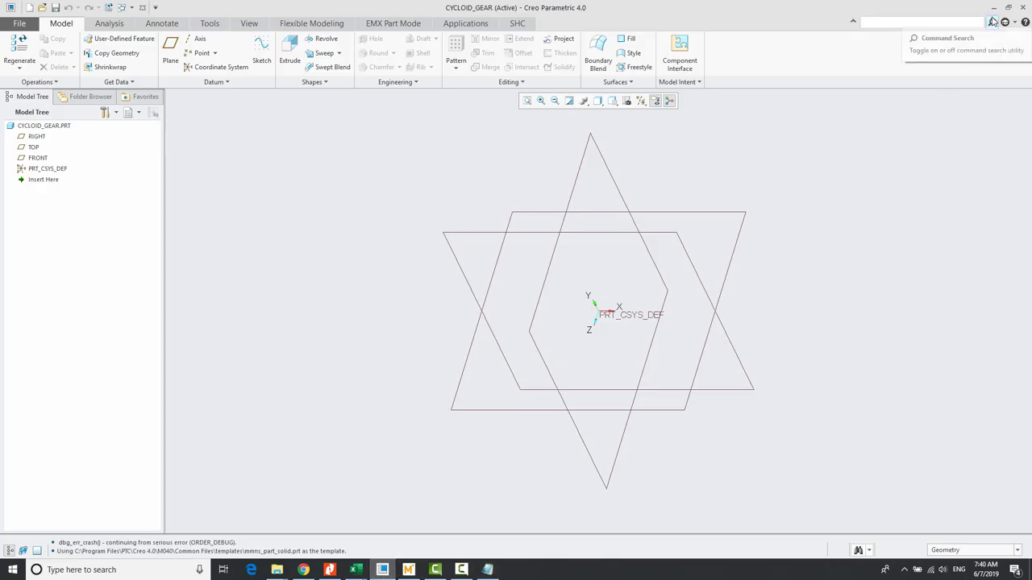
text(curv)
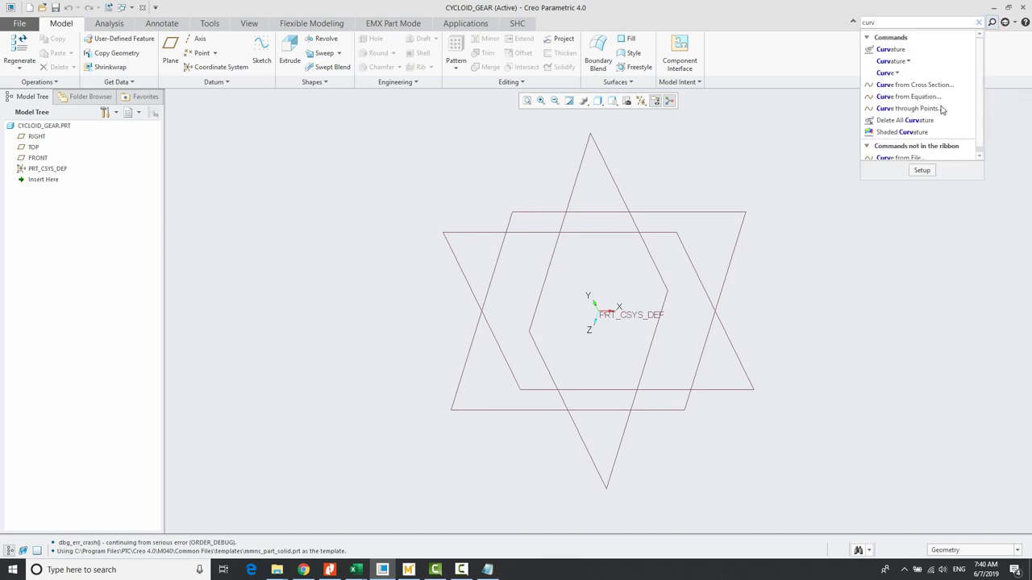
scroll(926, 100, down, 1)
click(891, 155)
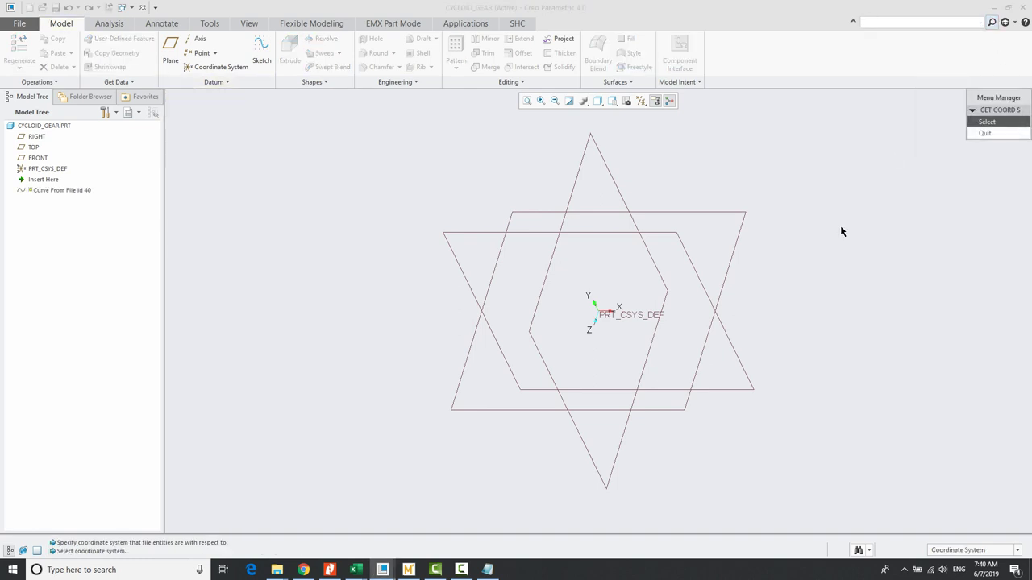
click(641, 314)
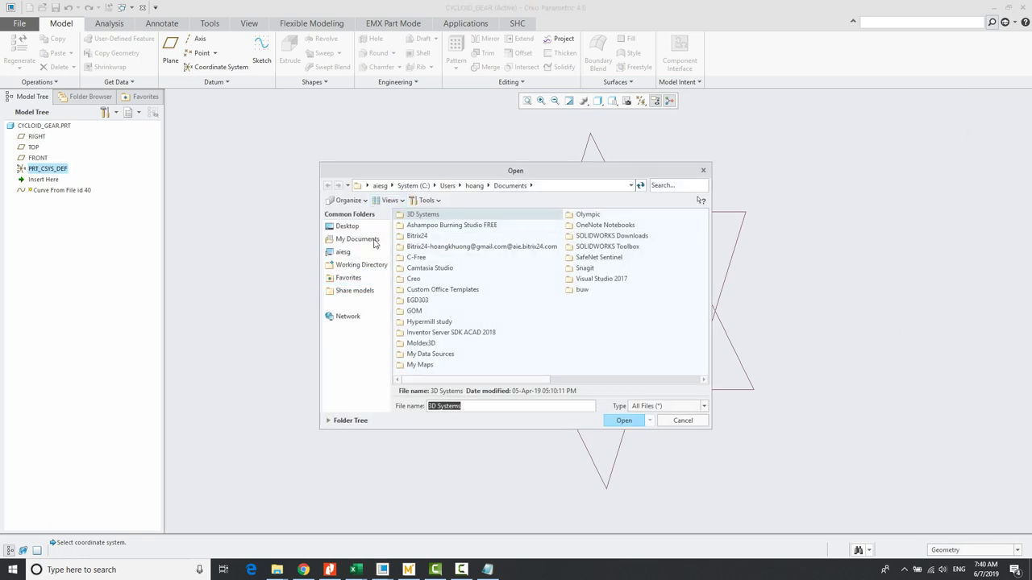
- Browse to Project > Close Projects > Cycloid gear and import z13.ibl
click(354, 291)
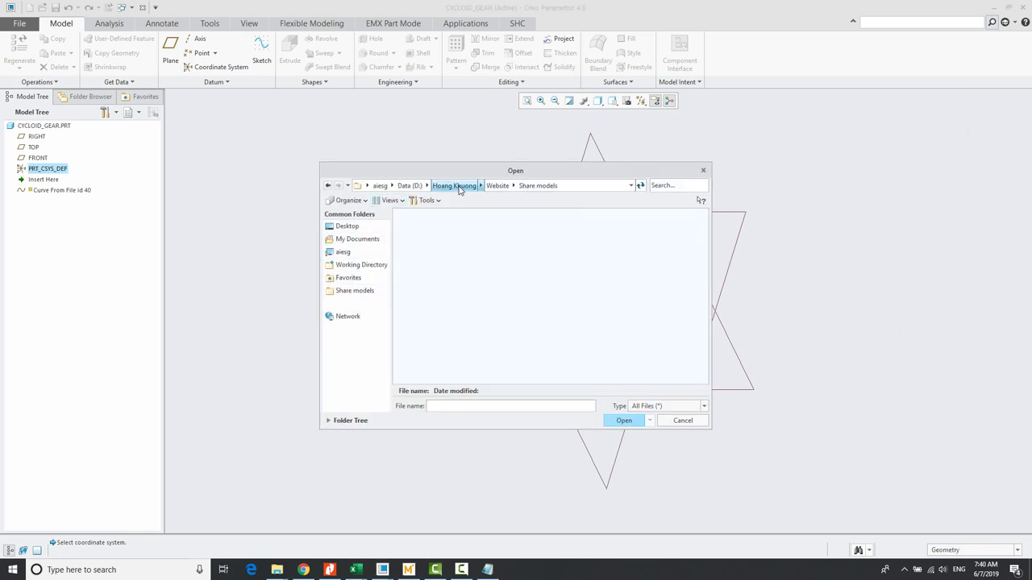
click(456, 186)
click(412, 358)
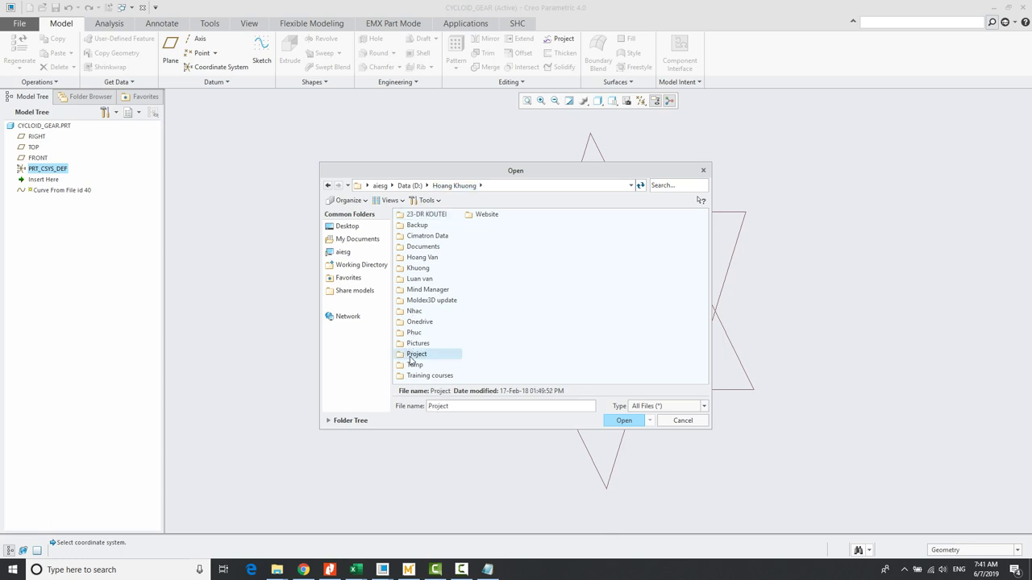
double_click(413, 358)
double_click(419, 227)
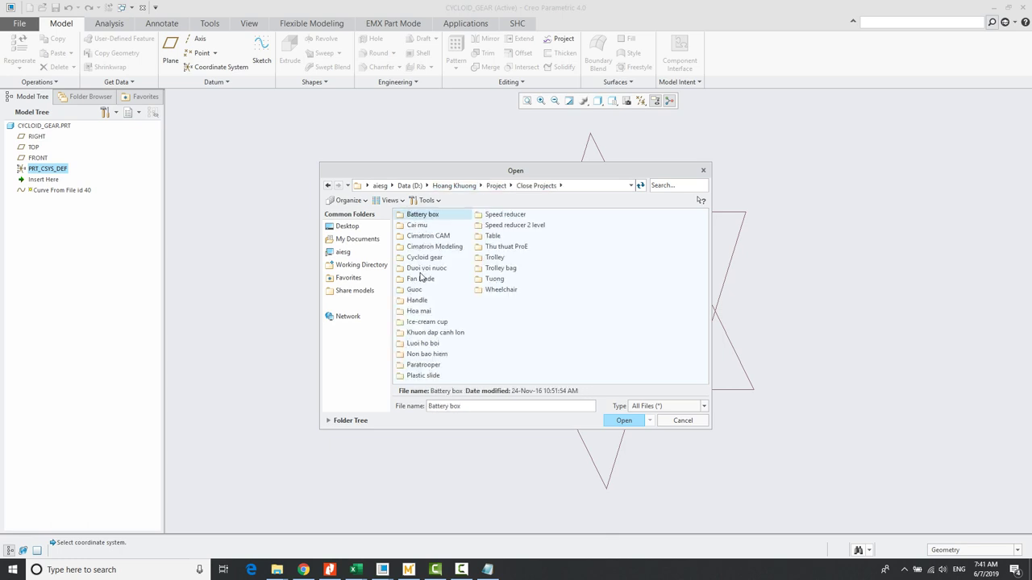
double_click(424, 257)
click(414, 279)
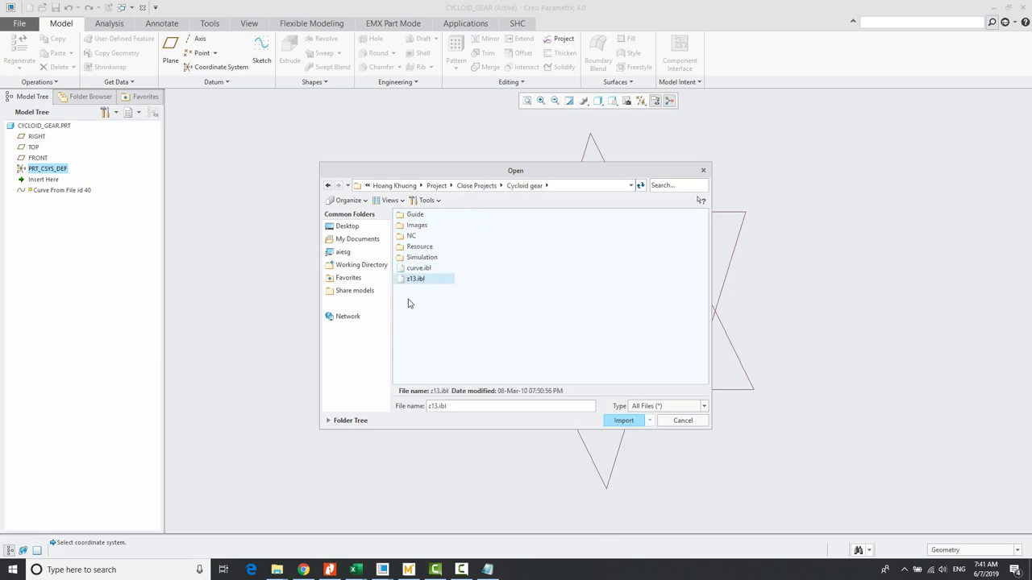
click(623, 420)
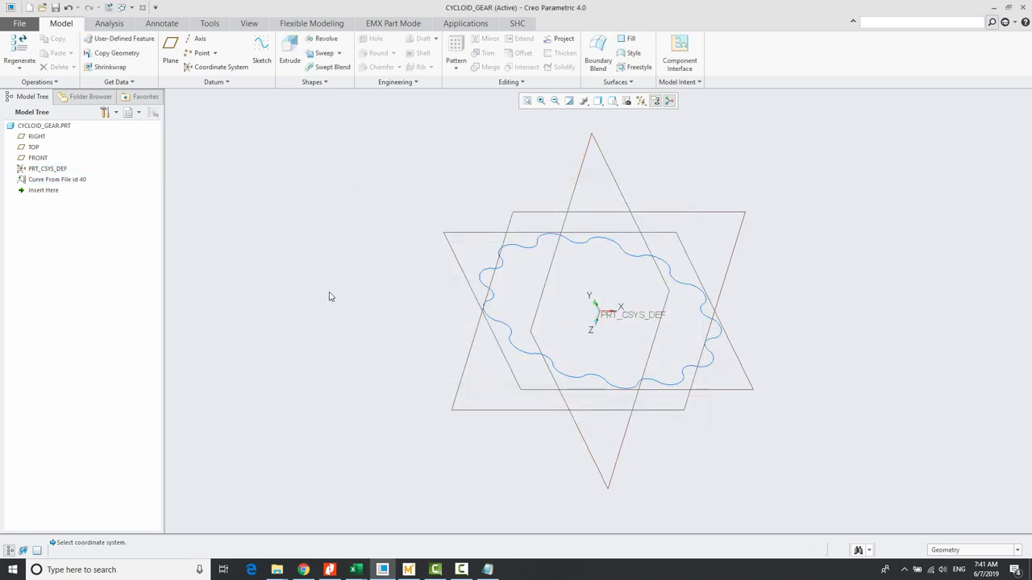
- Hide all datum planes and coordinate systems, turn the curve face-on, then bring up Curve.xlsx
click(640, 101)
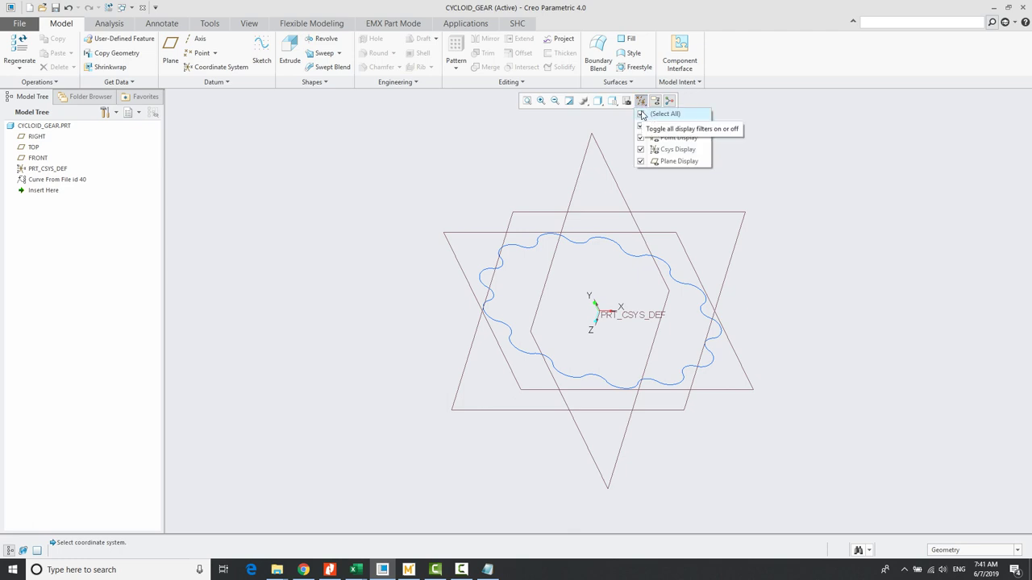
click(642, 115)
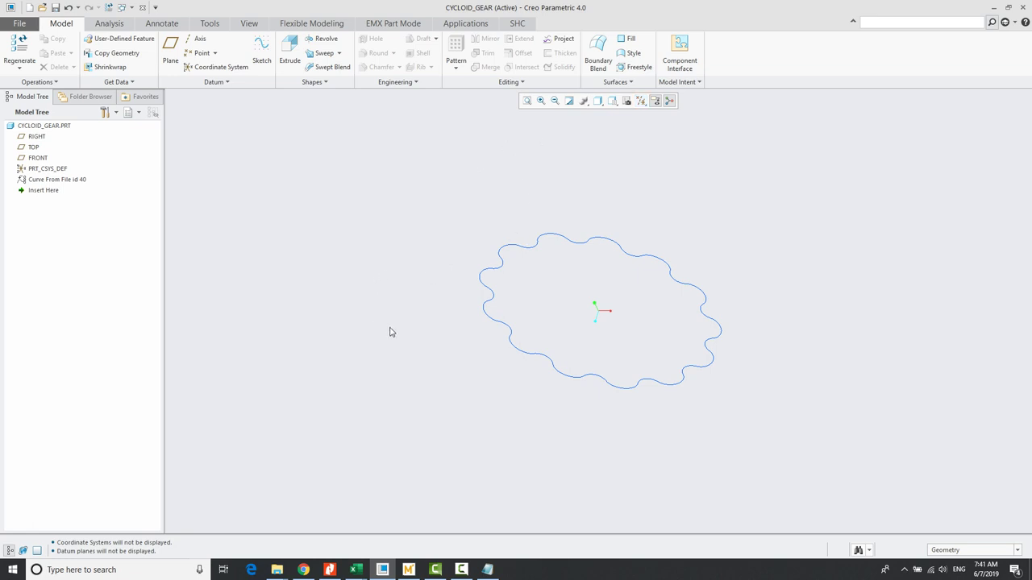
middle_drag(389, 330, 403, 280)
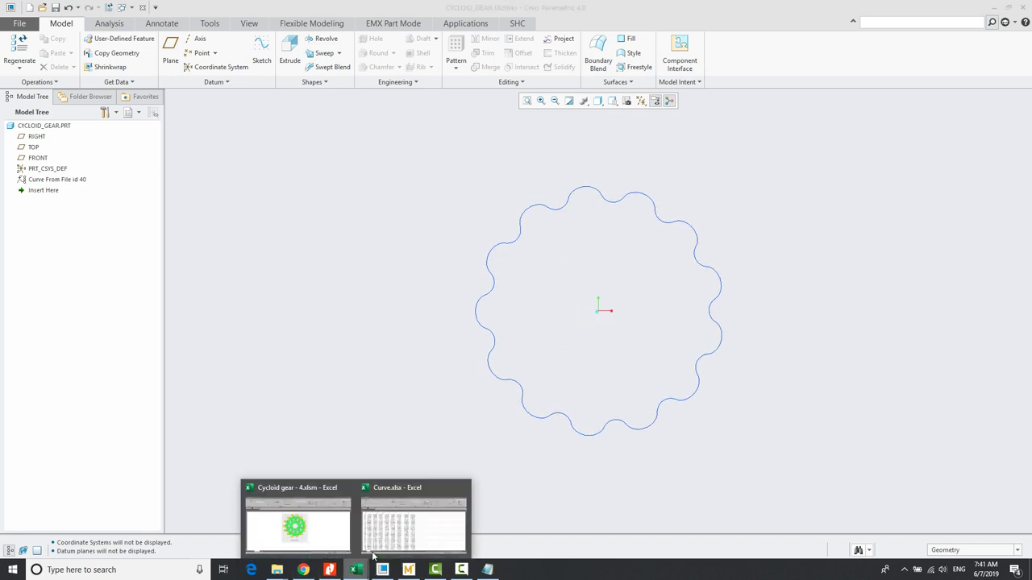
click(412, 522)
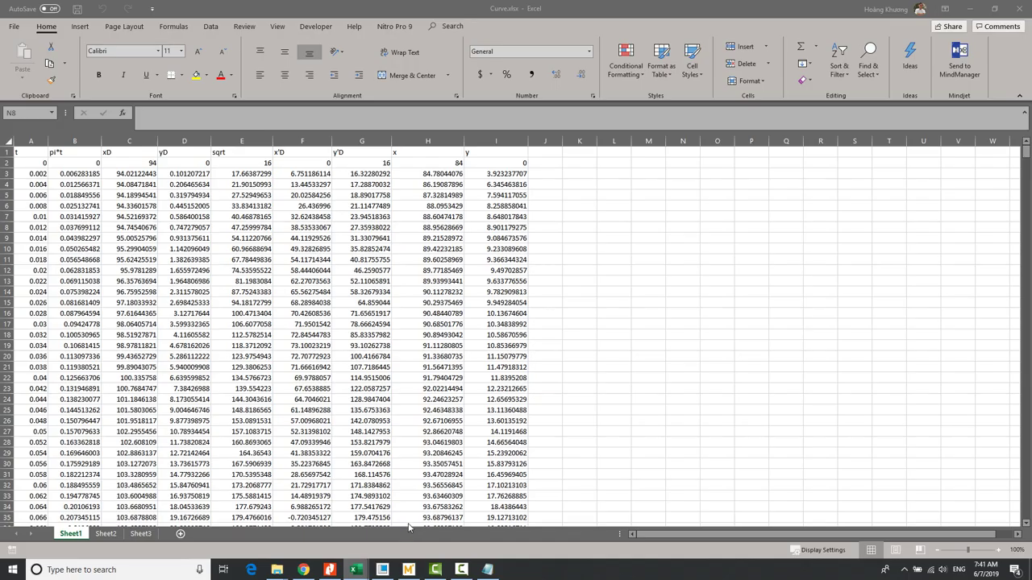
- Glance at the diarang.pdf profile equations, minimize Nitro, and switch to PTC Mathcad Prime
click(330, 570)
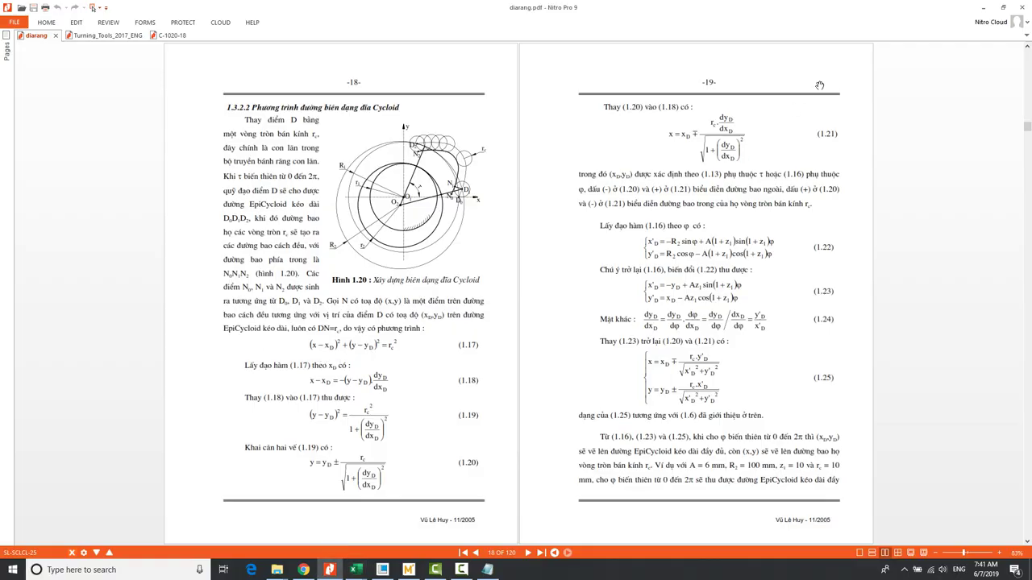
click(983, 7)
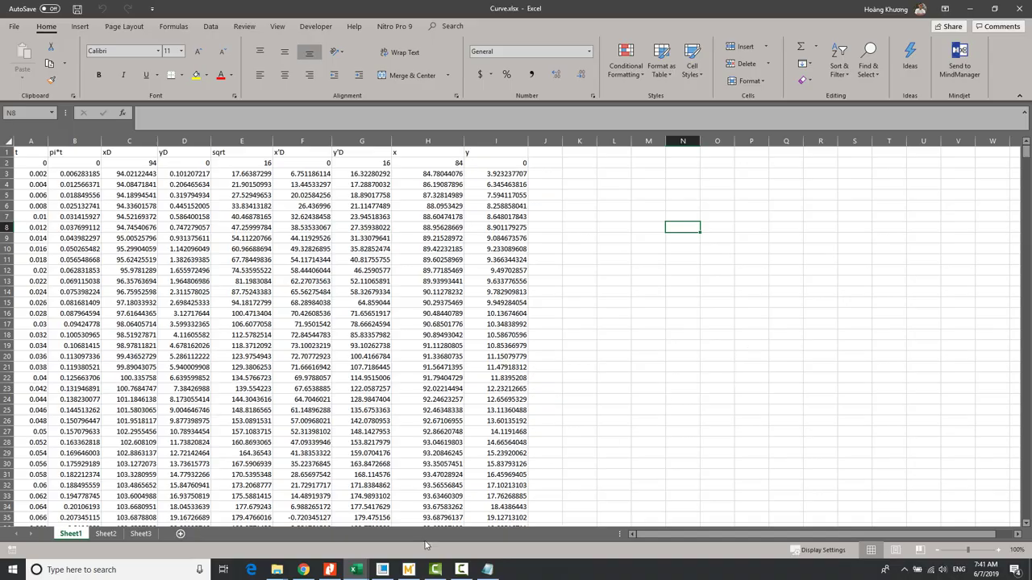
click(408, 569)
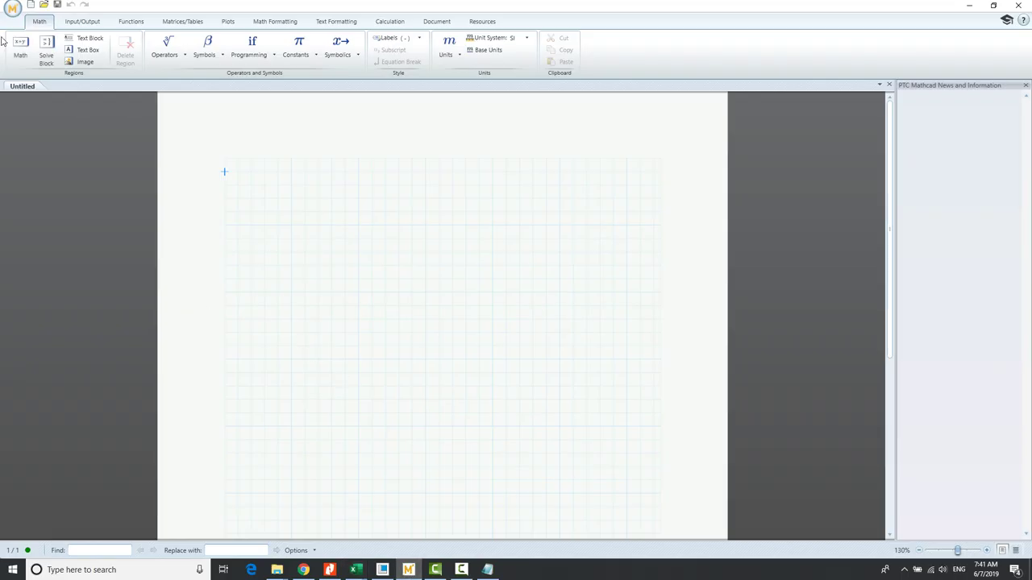
- Open the Gear Cycloid worksheet and scroll through its cycloid equations, briefly checking diarang.pdf
click(13, 12)
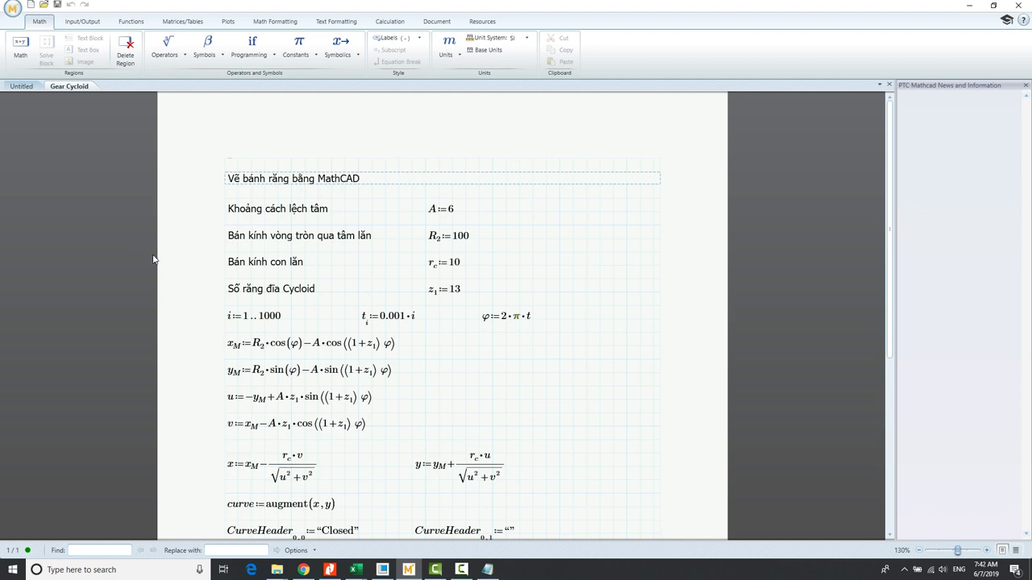
scroll(153, 258, down, 1)
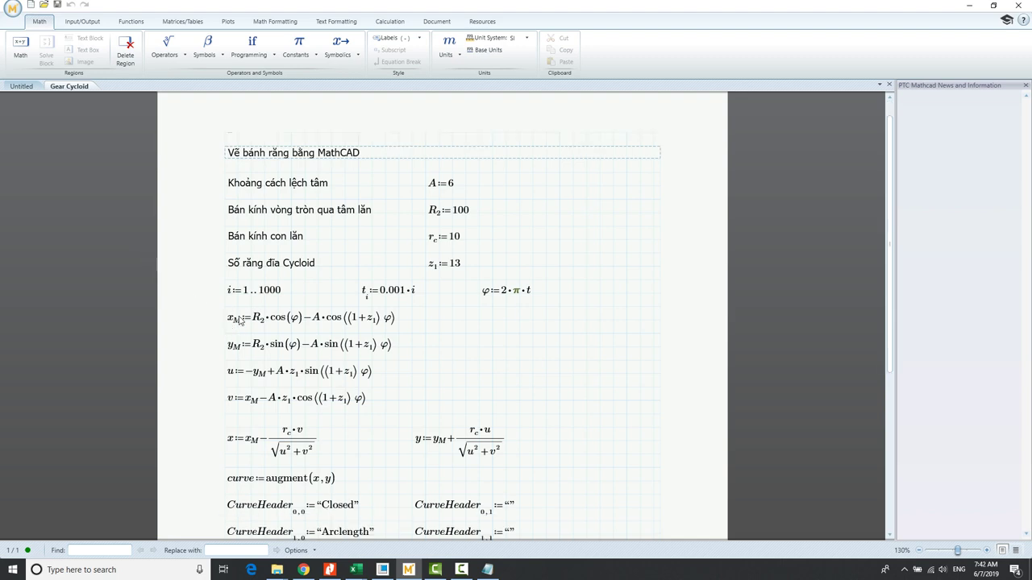
click(330, 570)
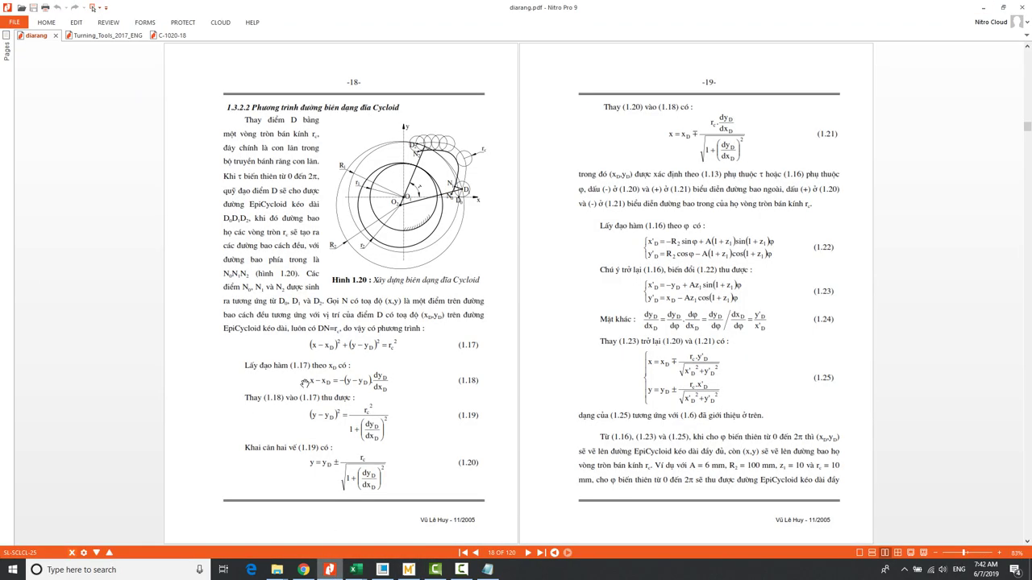
click(980, 7)
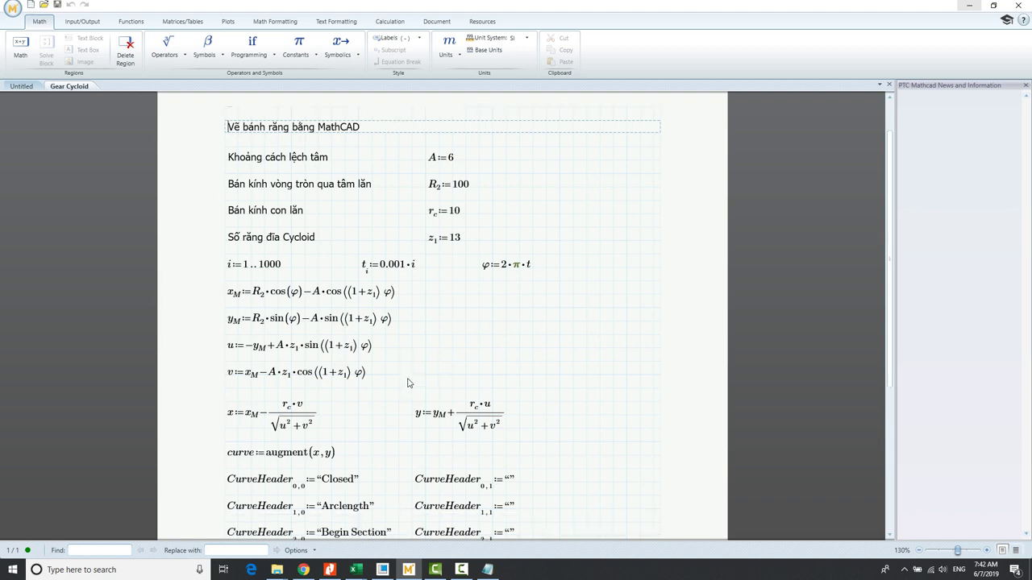
scroll(409, 390, down, 1)
scroll(408, 391, down, 1)
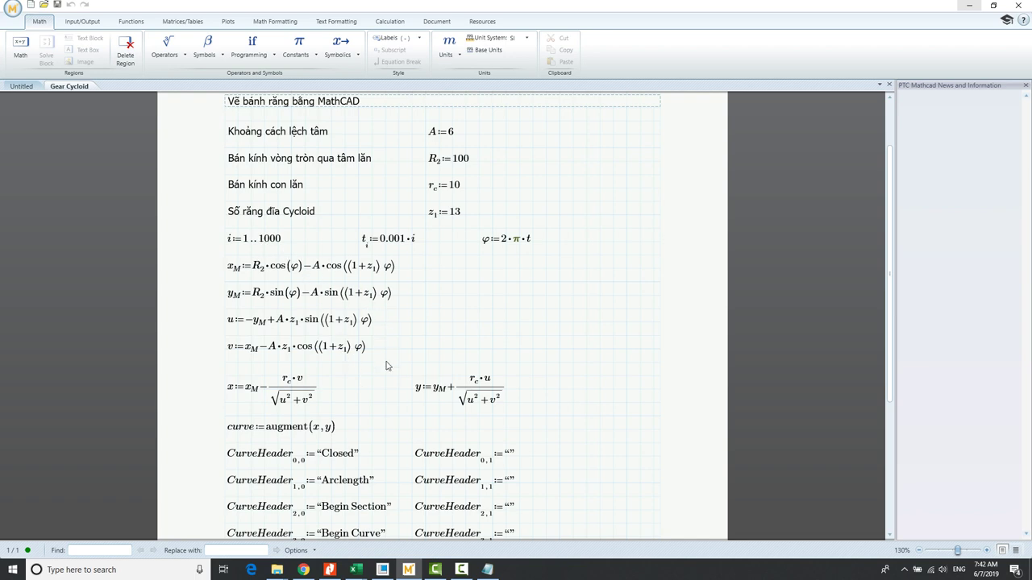
scroll(386, 363, down, 1)
scroll(190, 357, down, 1)
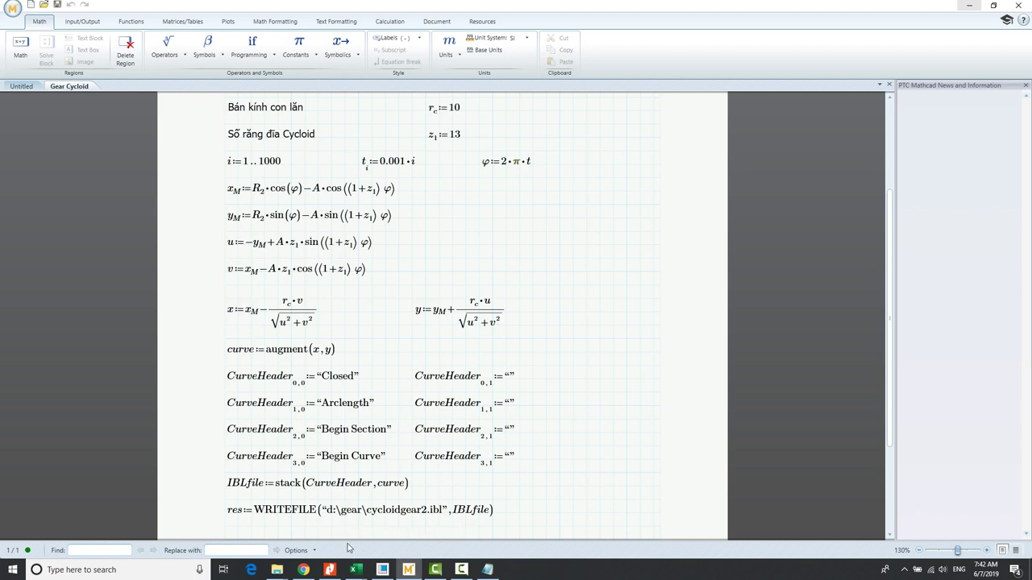
- Select the WRITEFILE region exporting d:\gear\cycloidgear2.ibl, after checking the Data (D:) drive in Explorer
click(386, 513)
click(276, 569)
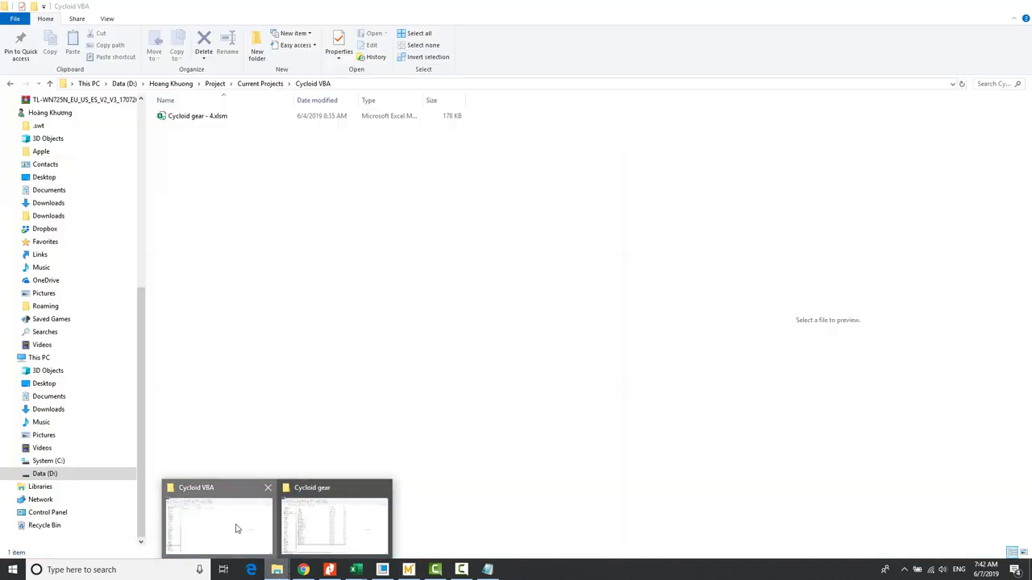
click(234, 524)
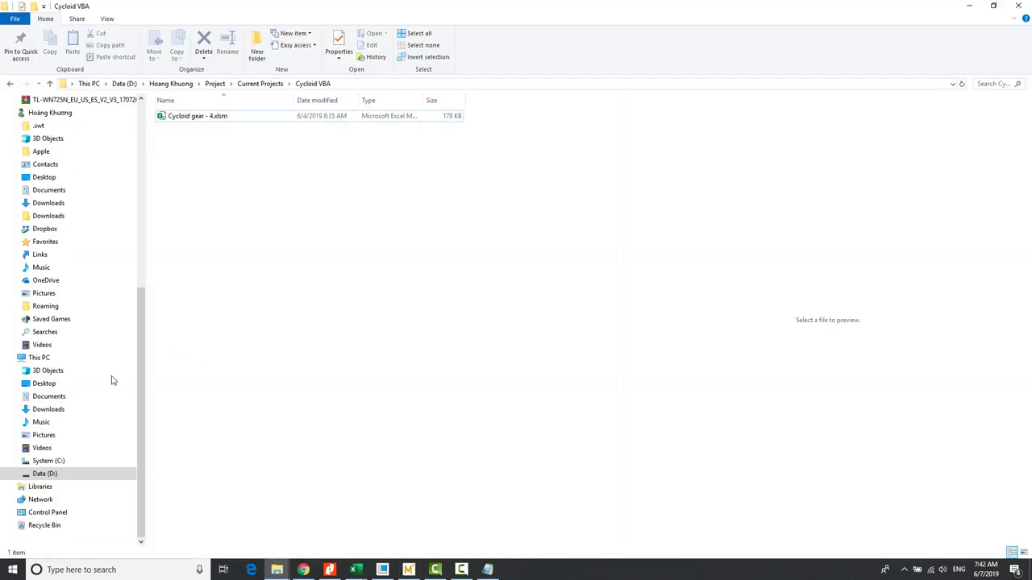
click(47, 474)
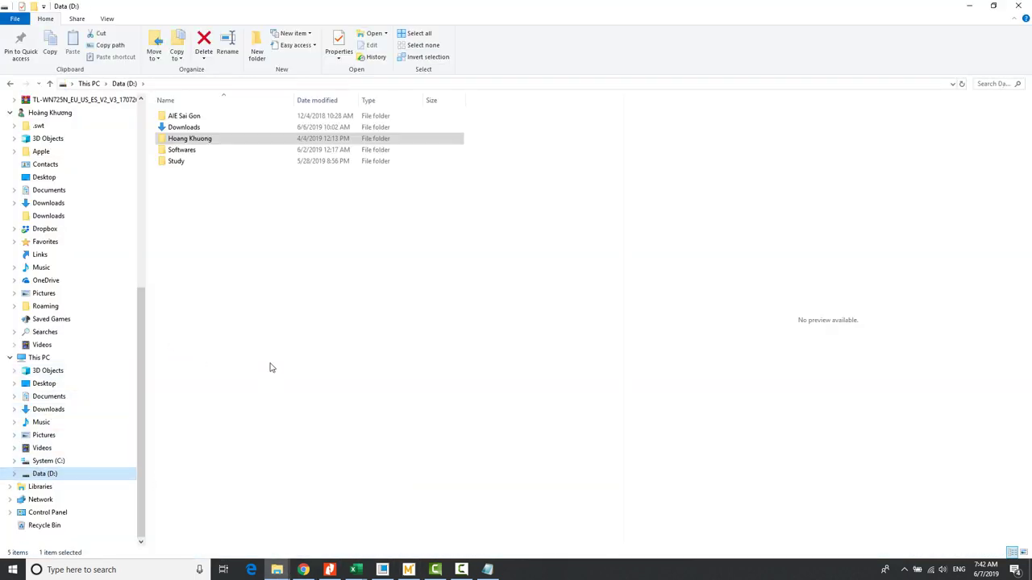
click(969, 5)
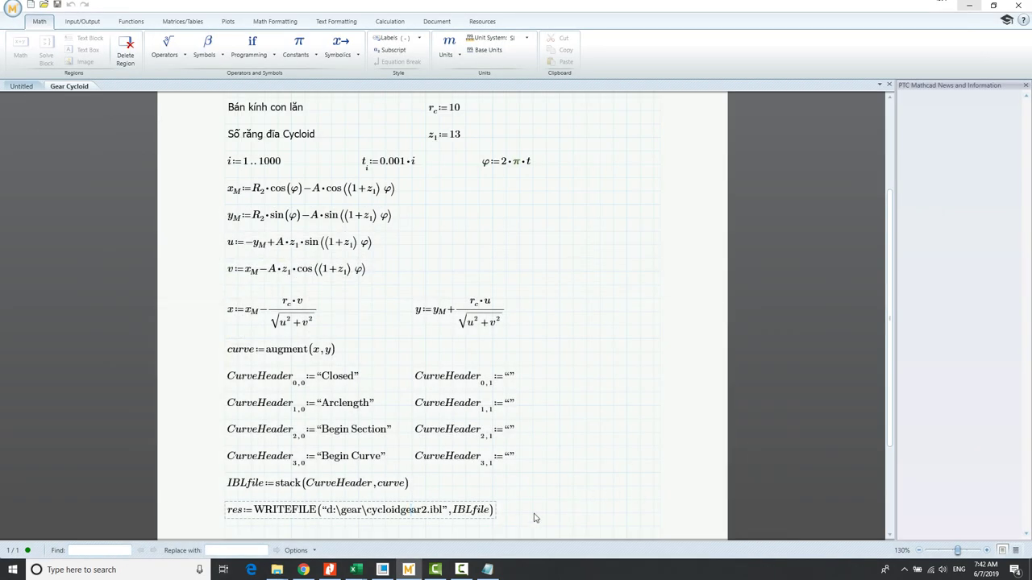
click(492, 512)
click(506, 512)
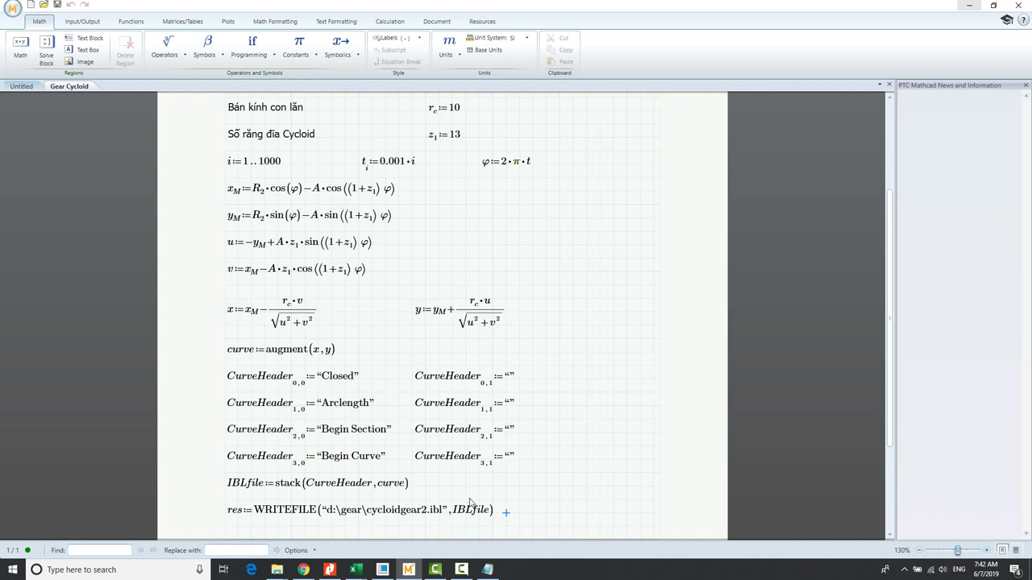
click(469, 509)
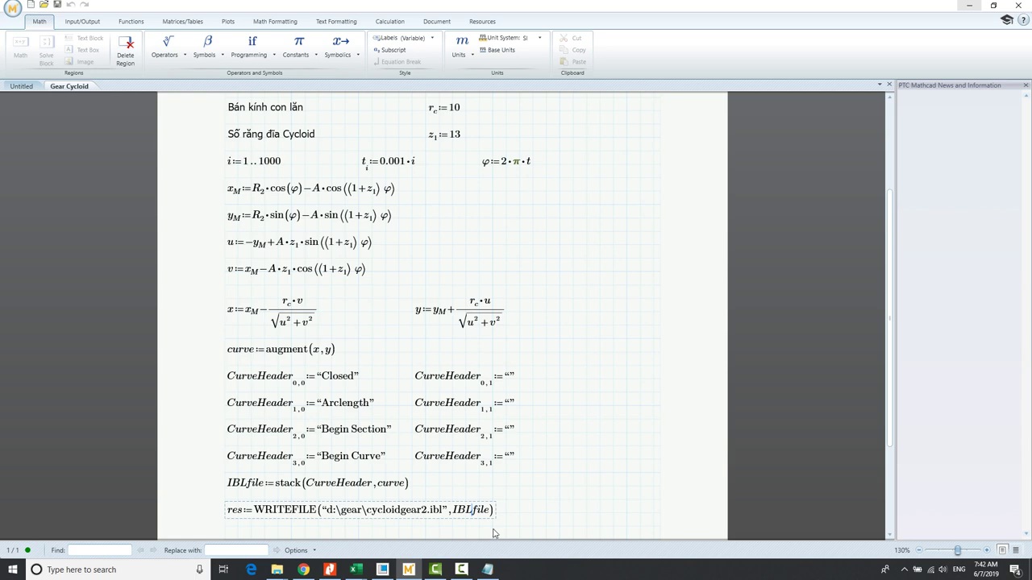
click(307, 570)
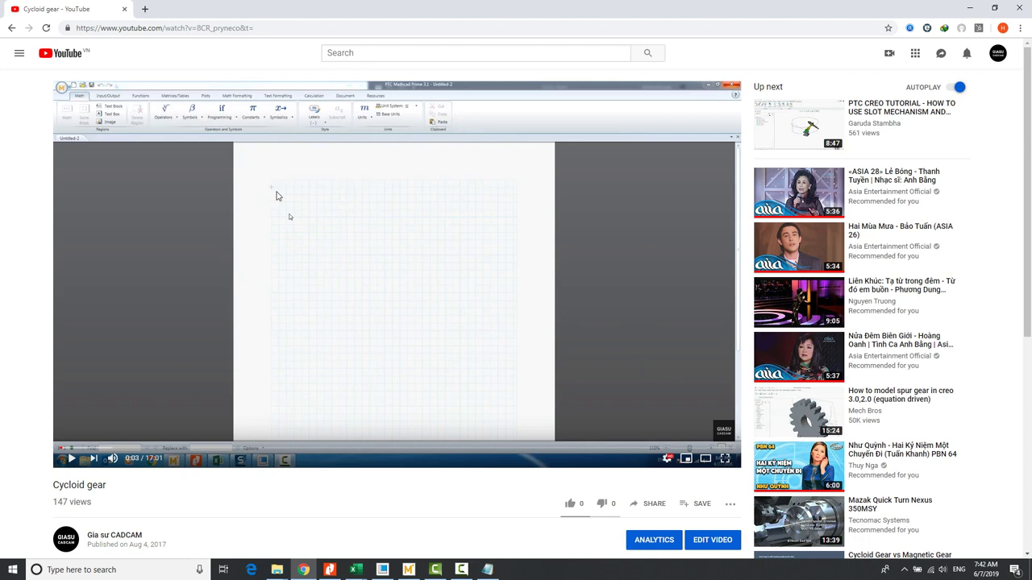
click(969, 8)
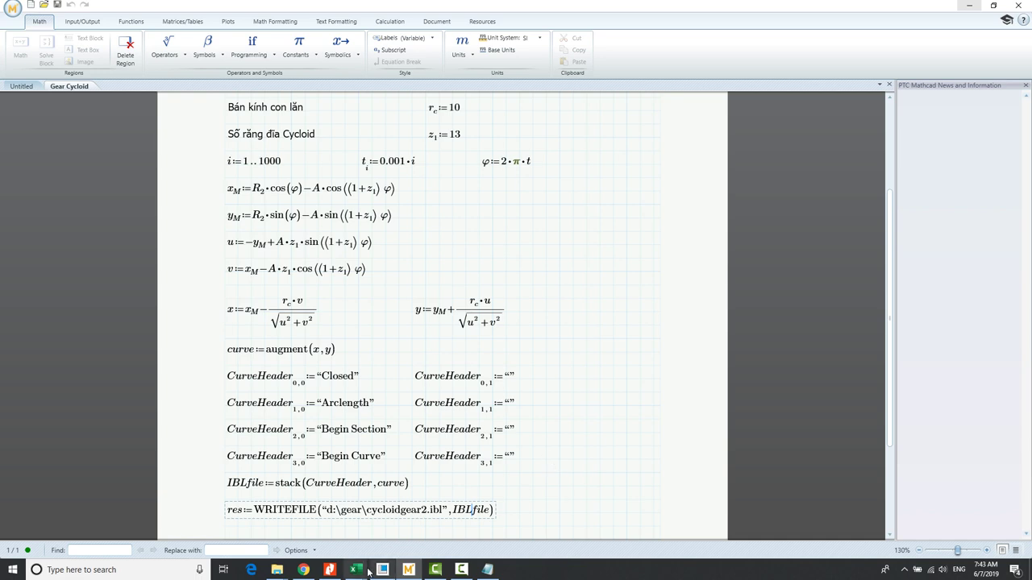
- Run the Cycloid gear - 4.xlsm form with A 6, Z 13, R2 100, Rc 10, n 1000 to write curve.ibl
click(356, 569)
click(312, 523)
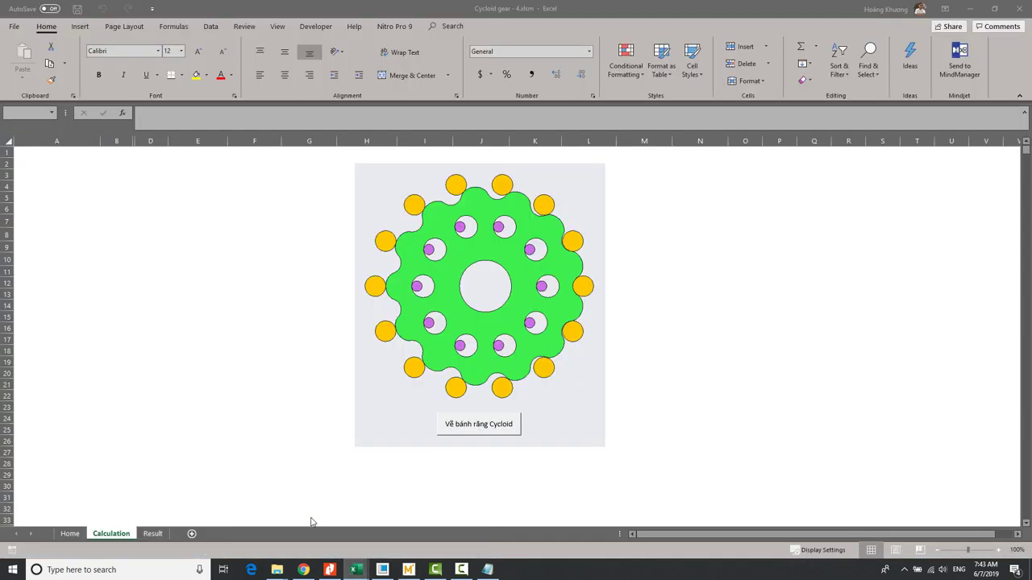
click(496, 434)
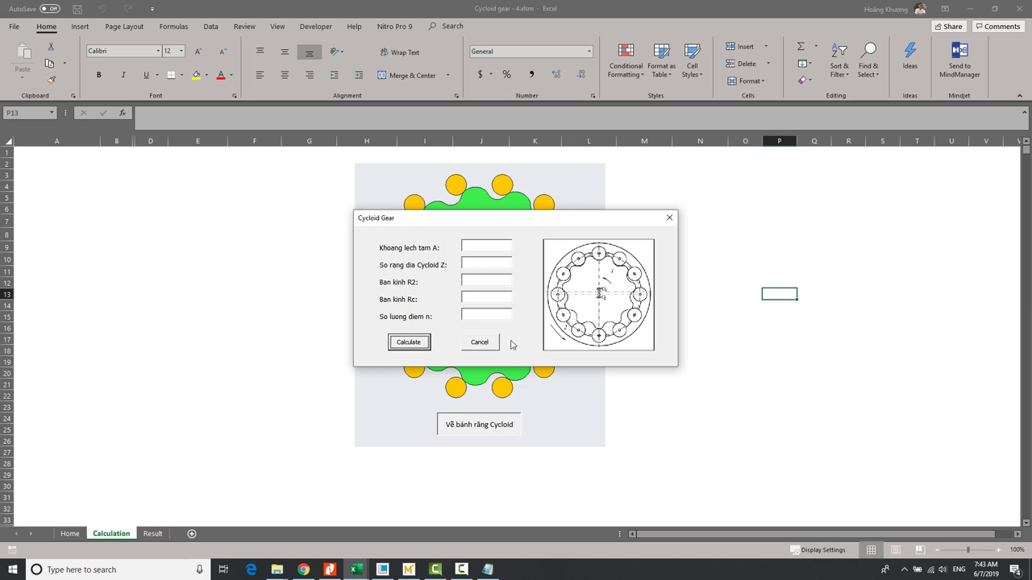
click(484, 249)
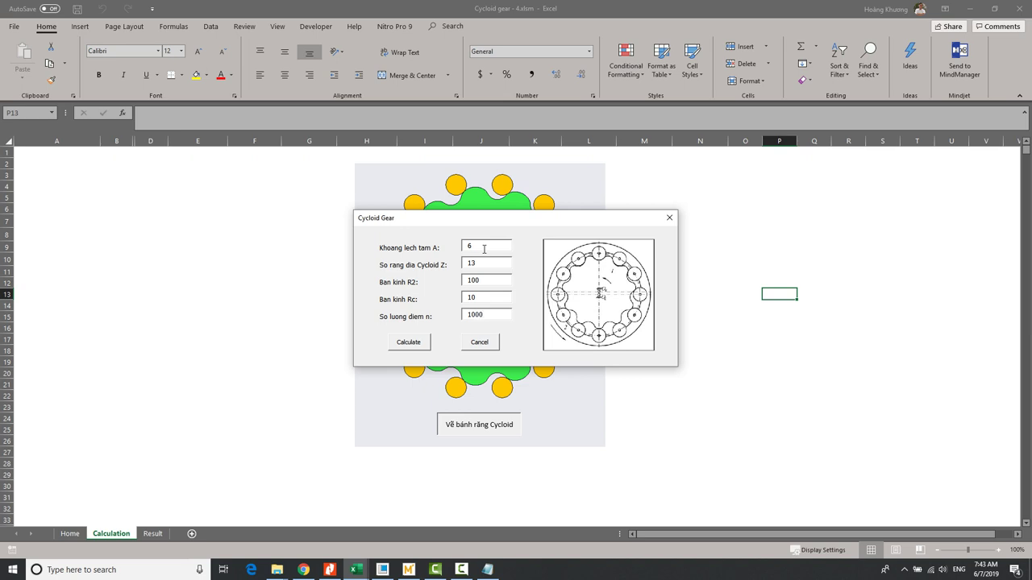
click(405, 345)
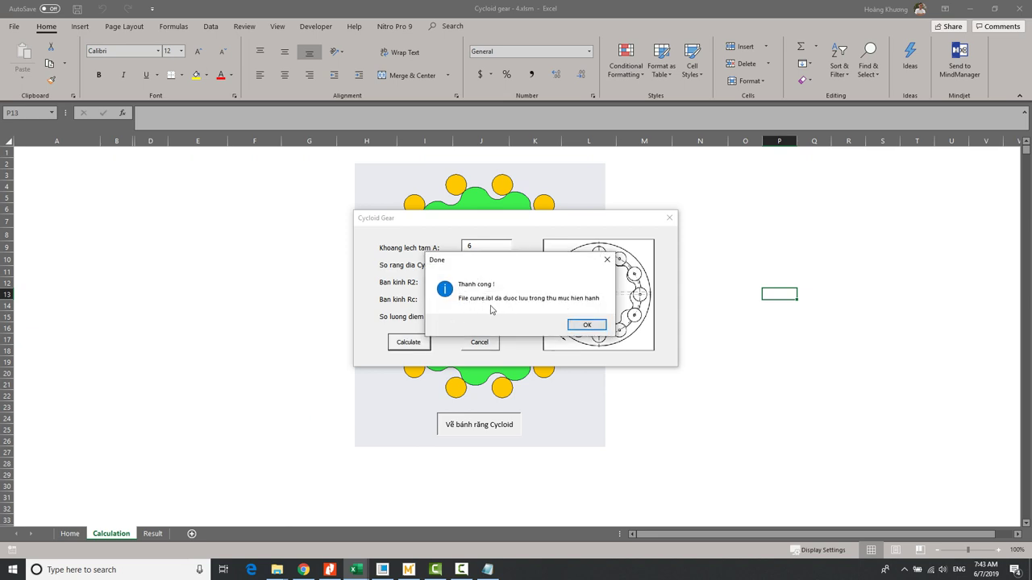
click(594, 329)
mouse_move(276, 570)
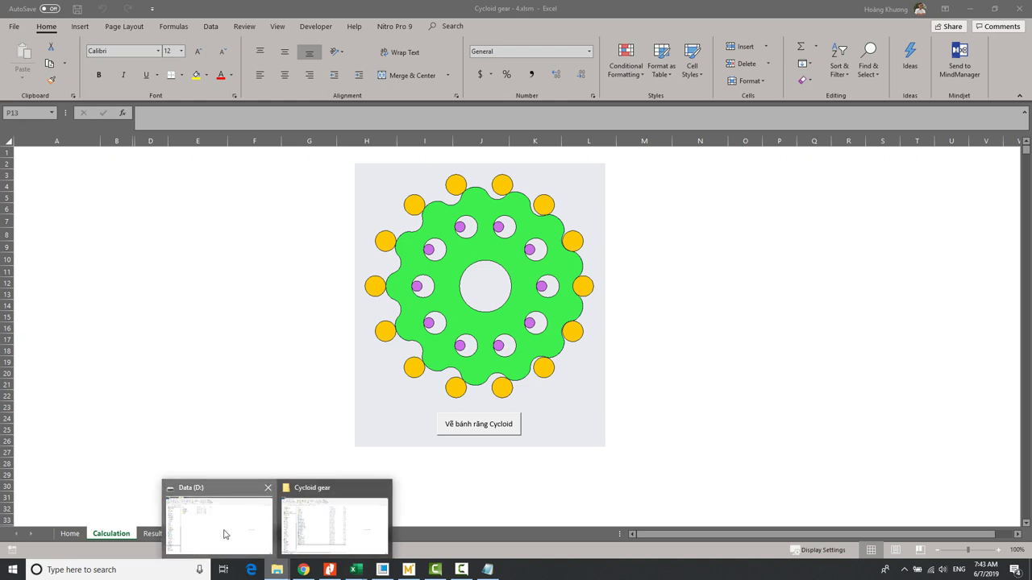
- Navigate from Data (D:) through Project and Current Projects into the Cycloid VBA folder
click(219, 524)
double_click(212, 139)
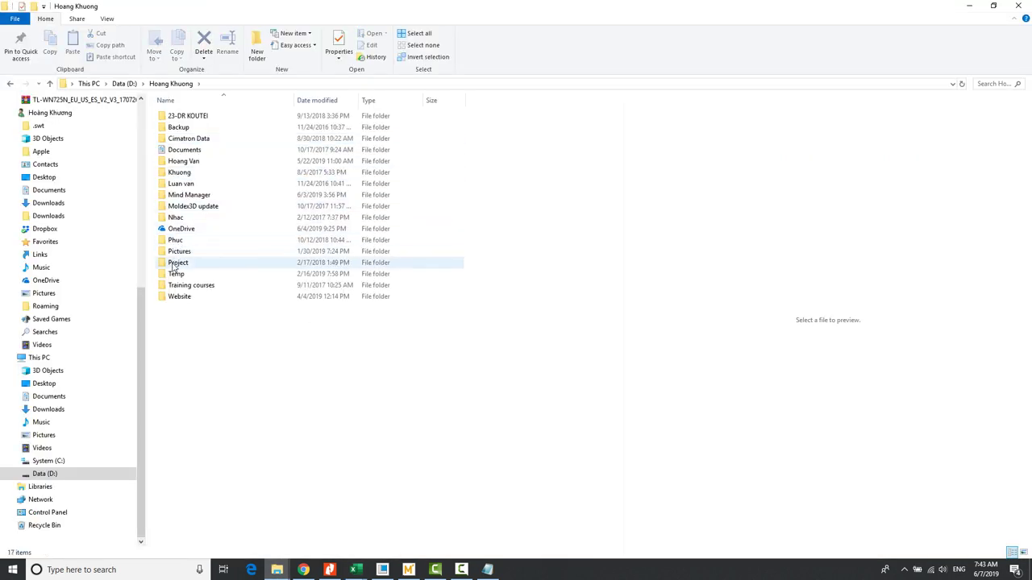
double_click(172, 268)
double_click(180, 143)
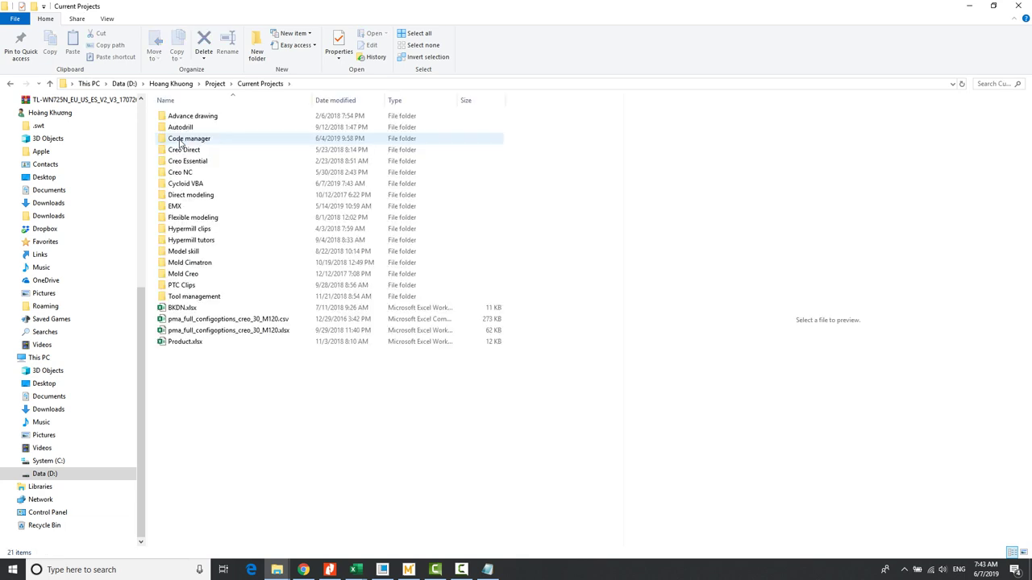
double_click(183, 185)
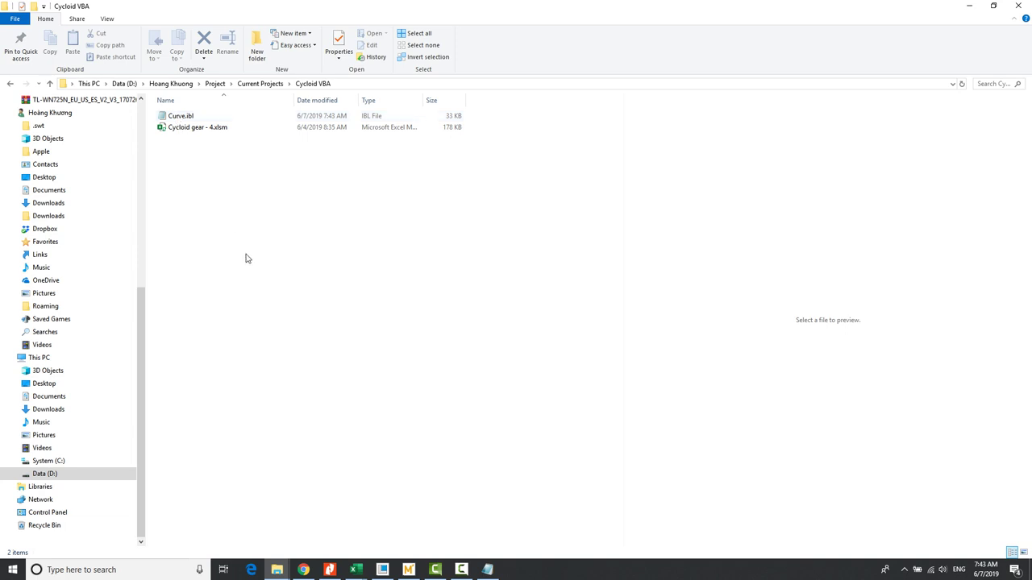
- Move Insert Here above the old Curve From File feature and delete that curve
click(382, 569)
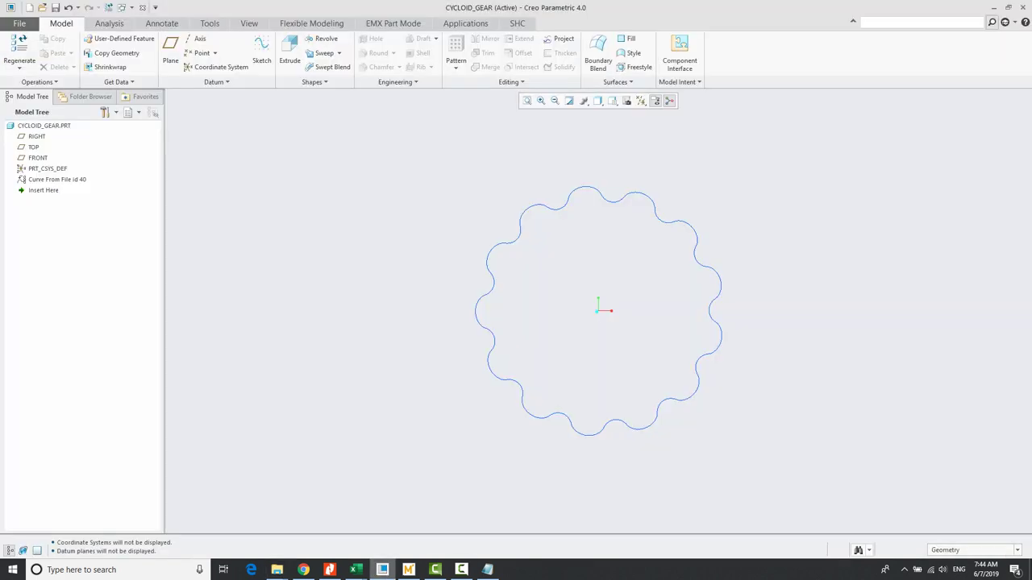
drag(44, 190, 38, 179)
right_click(42, 190)
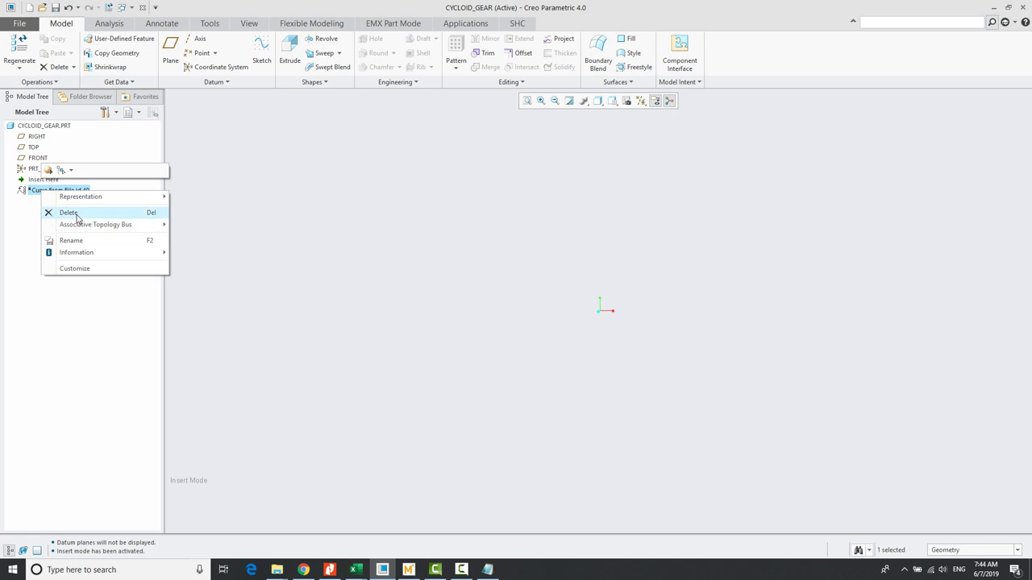
click(78, 216)
click(489, 297)
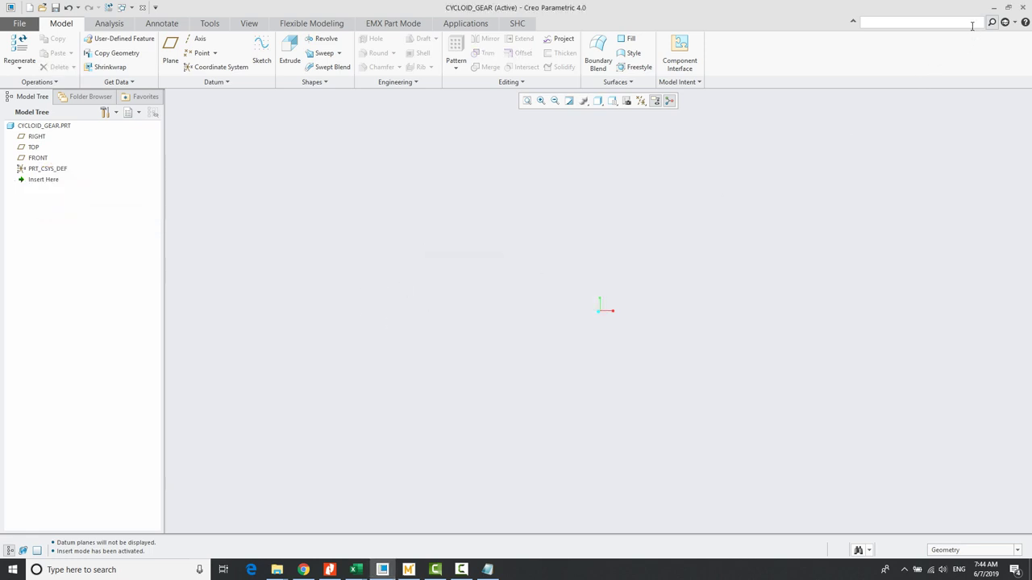
- Start a new Curve from File, showing coordinate systems and picking PRT_CSYS_DEF as reference
text(curve)
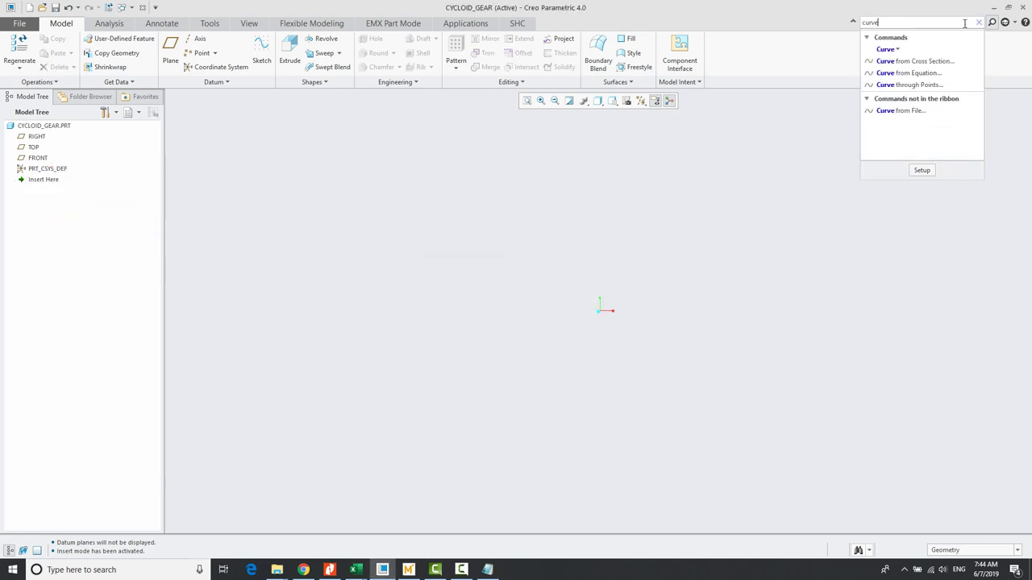
click(887, 110)
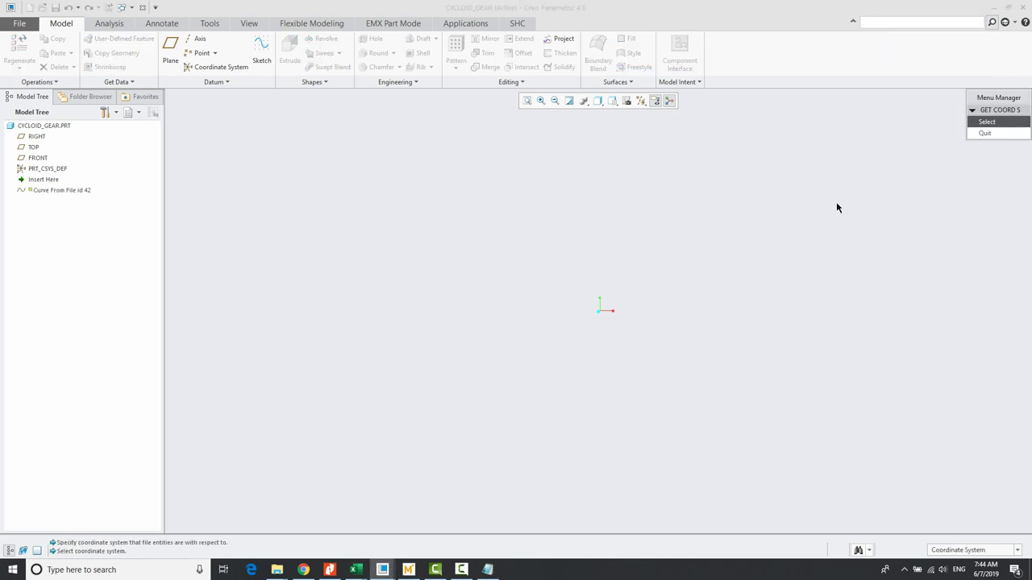
click(641, 100)
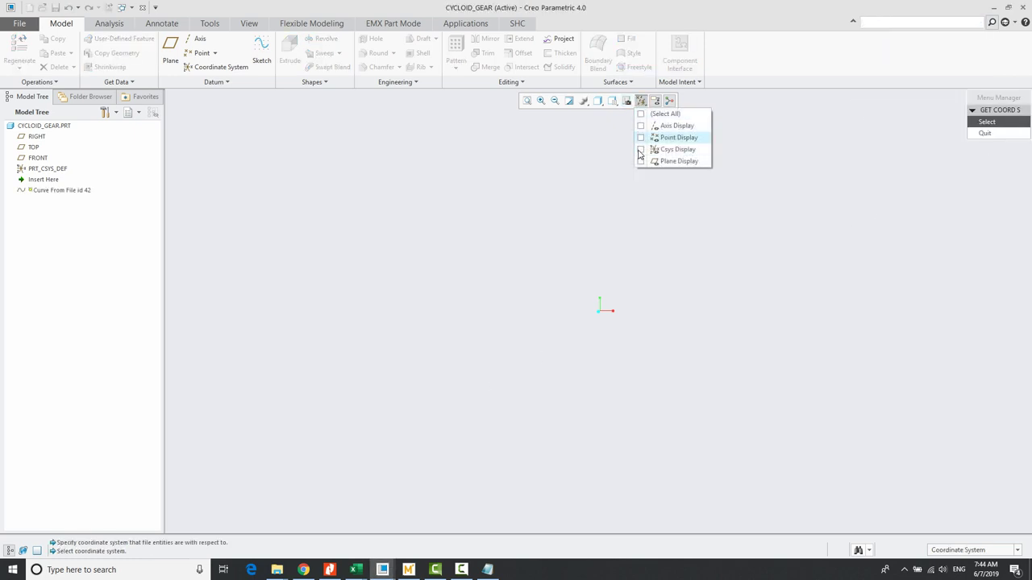
click(641, 150)
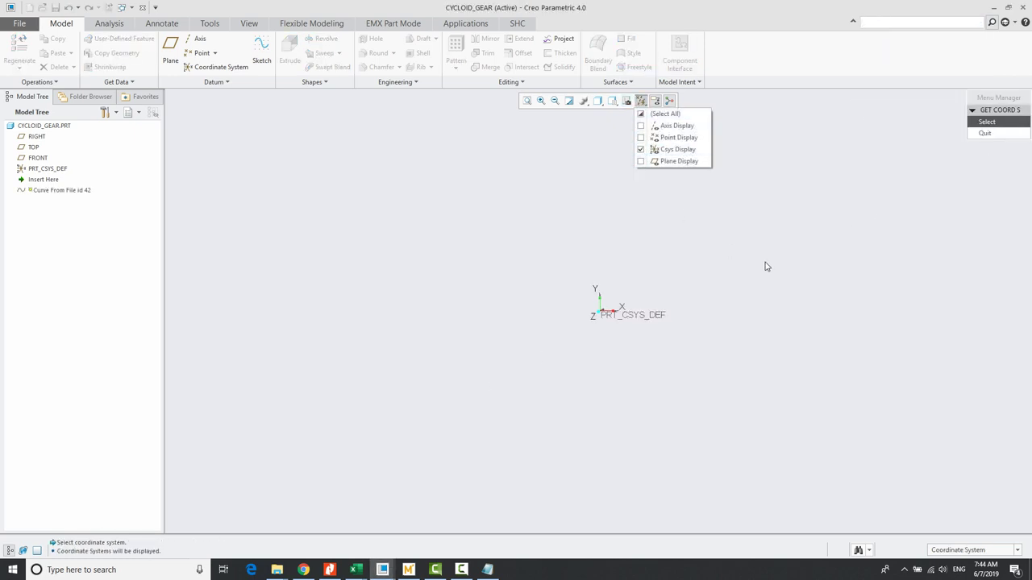
click(616, 319)
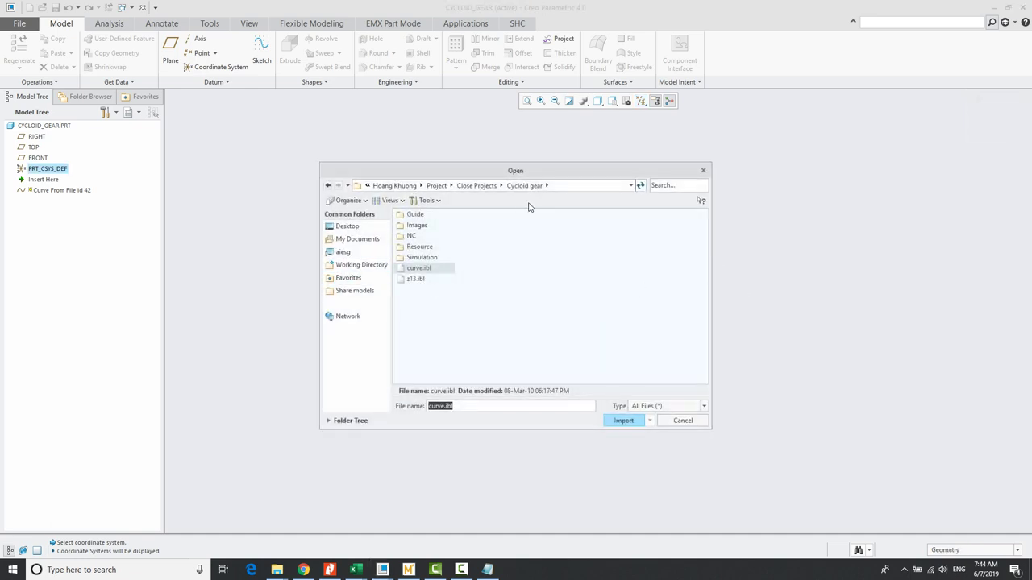
- Browse to Current Projects > Cycloid VBA and import Curve.ibl
click(436, 186)
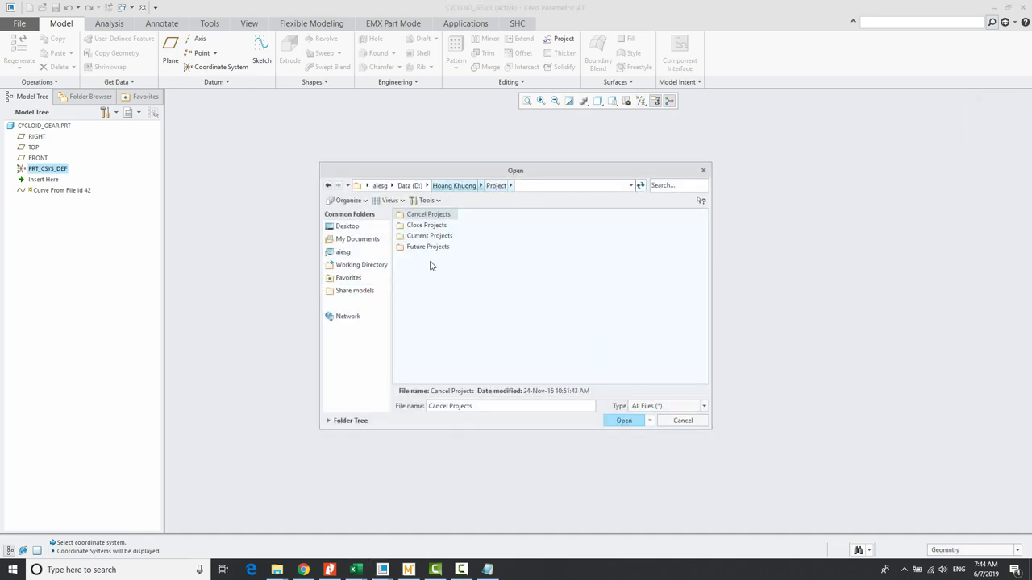
double_click(416, 236)
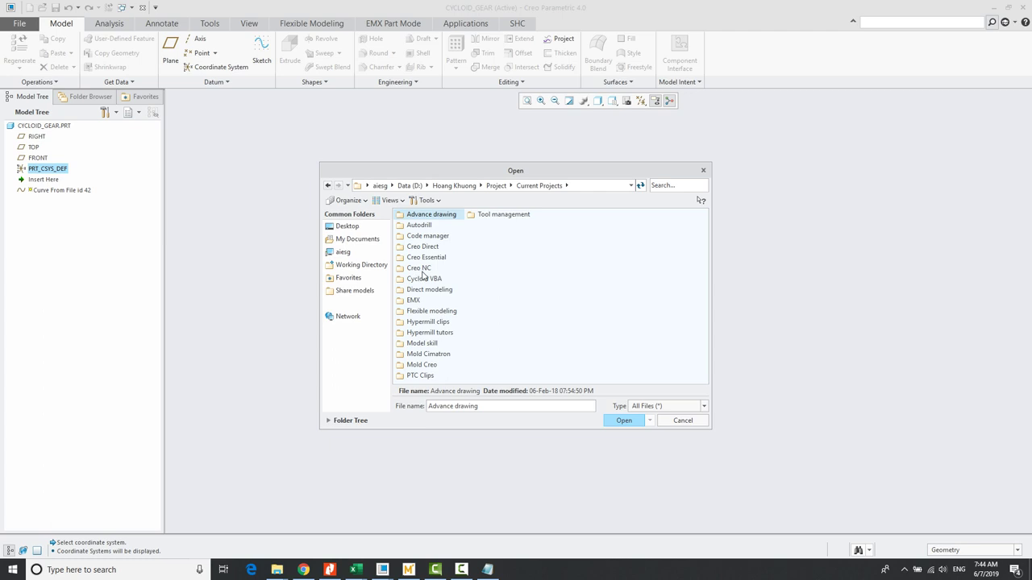
click(427, 279)
double_click(427, 279)
click(414, 214)
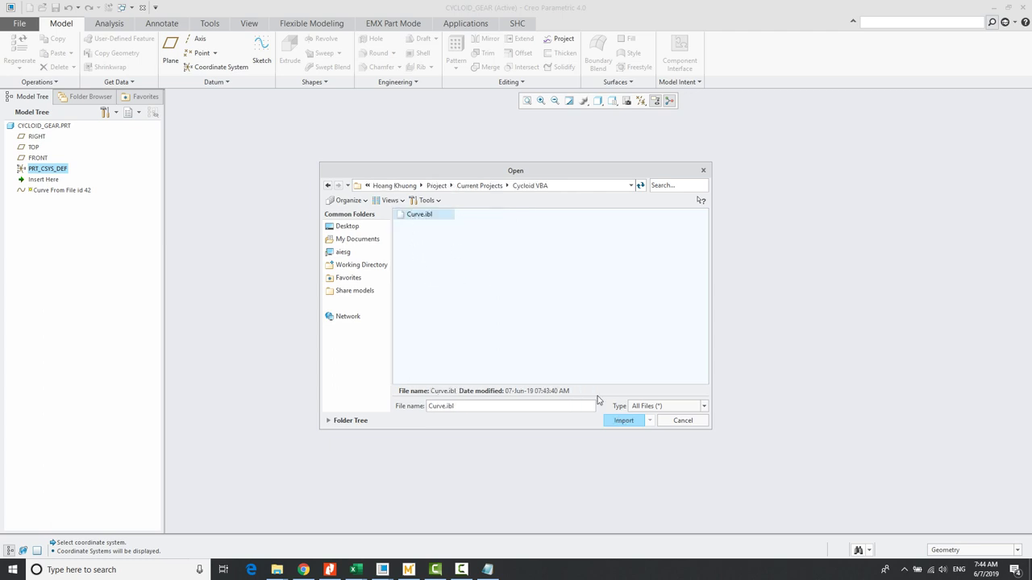
click(622, 421)
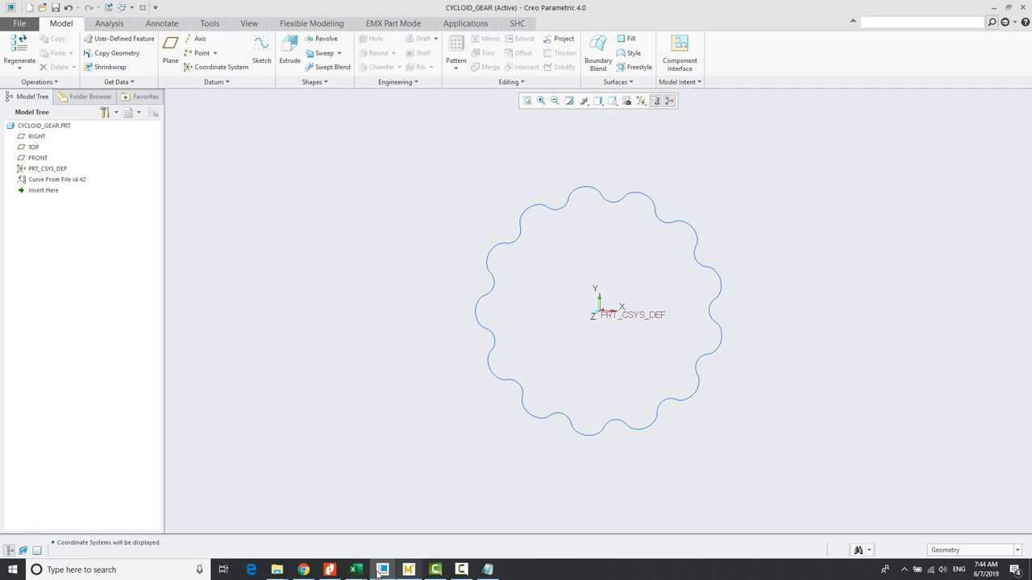
- Run the Cycloid gear macro with A 6, Z 14, R2 100, Rc 10 and n 1500
mouse_move(355, 570)
click(315, 524)
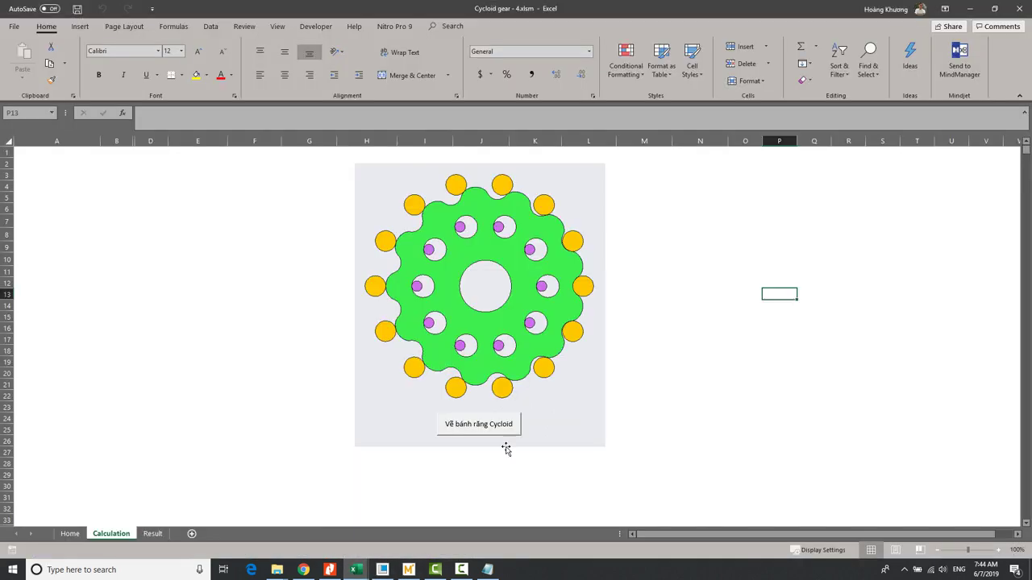
click(486, 432)
text(6)
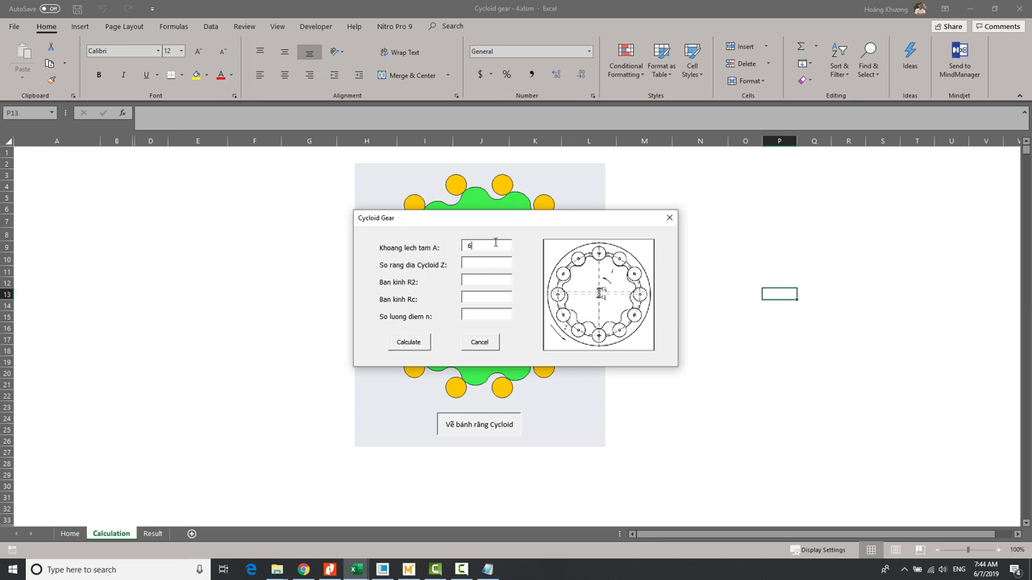
text(14)
text(100)
text(10)
text(15)
text(00)
click(415, 342)
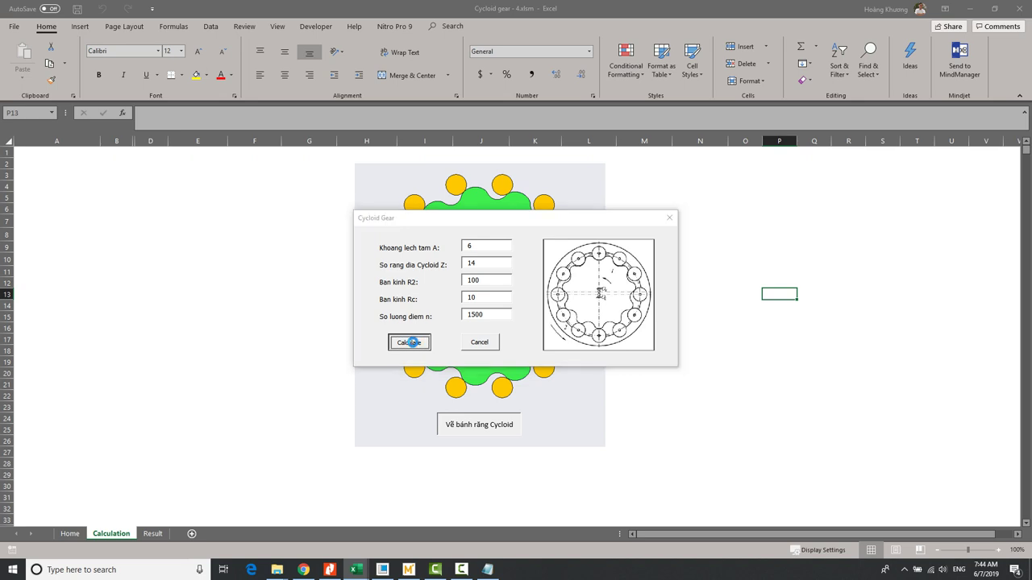
click(587, 324)
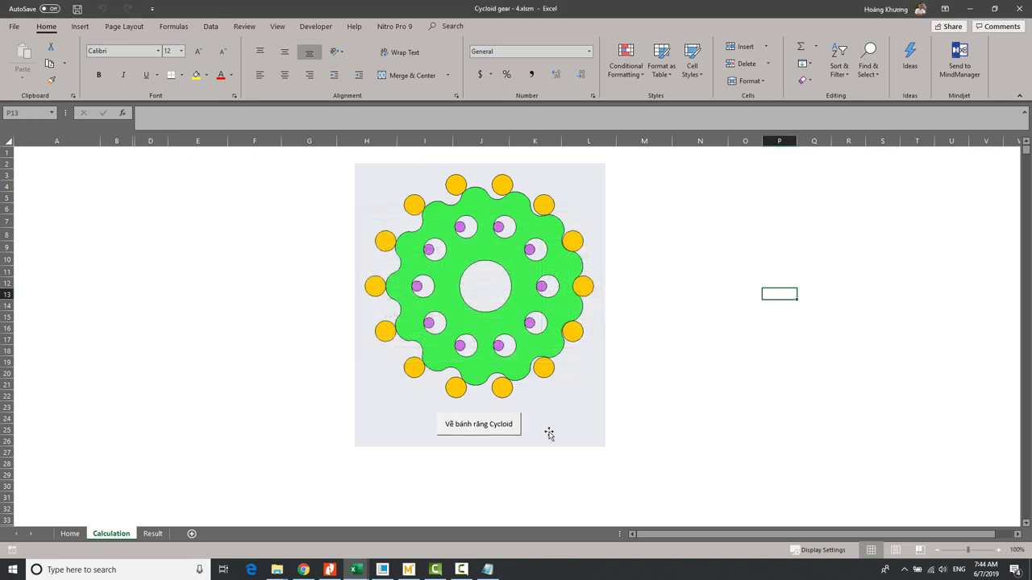
click(383, 569)
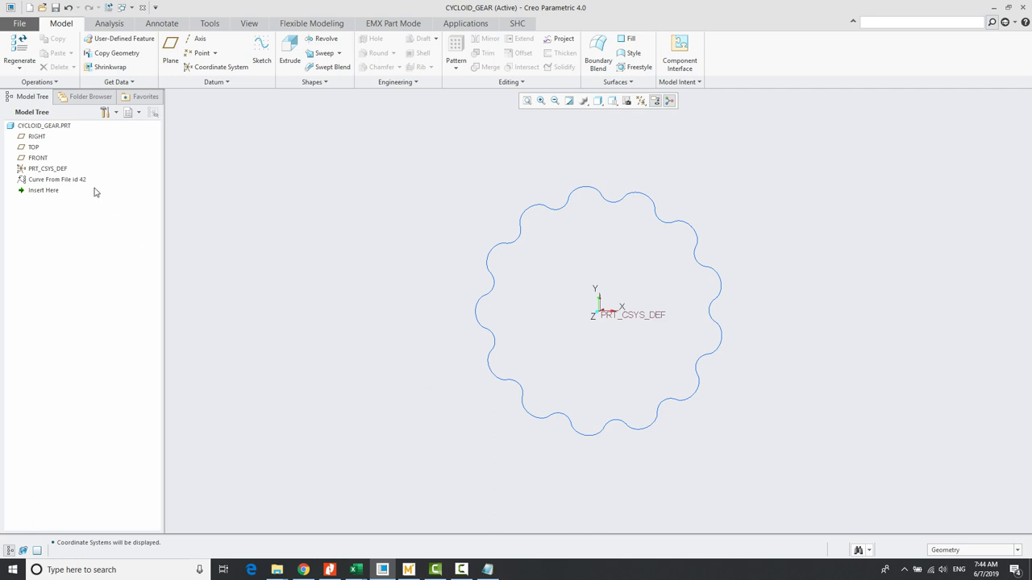
- Check the Associative Topology Bus status of Curve From File id 42 for outdated data
click(67, 180)
right_click(35, 184)
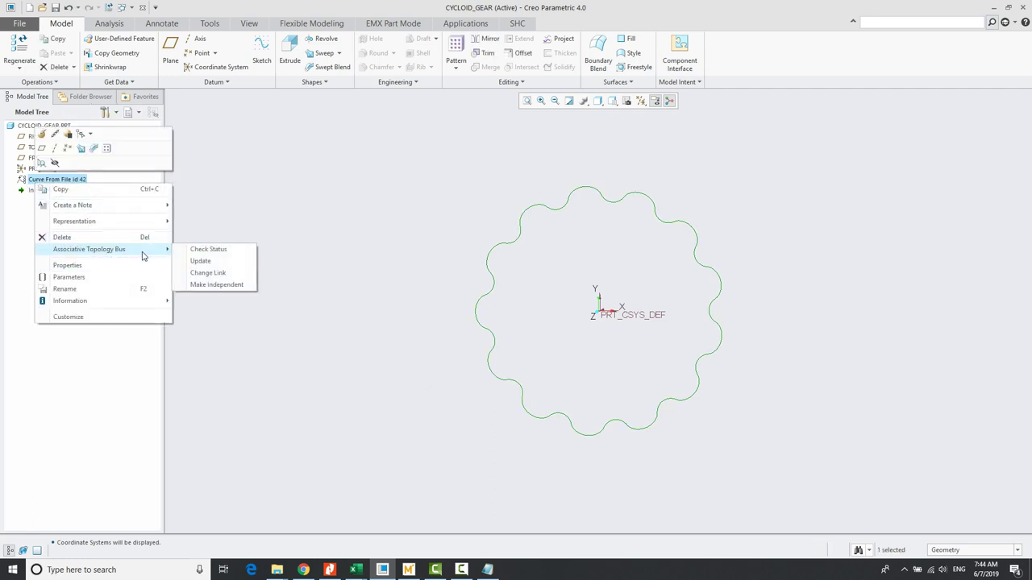
click(198, 260)
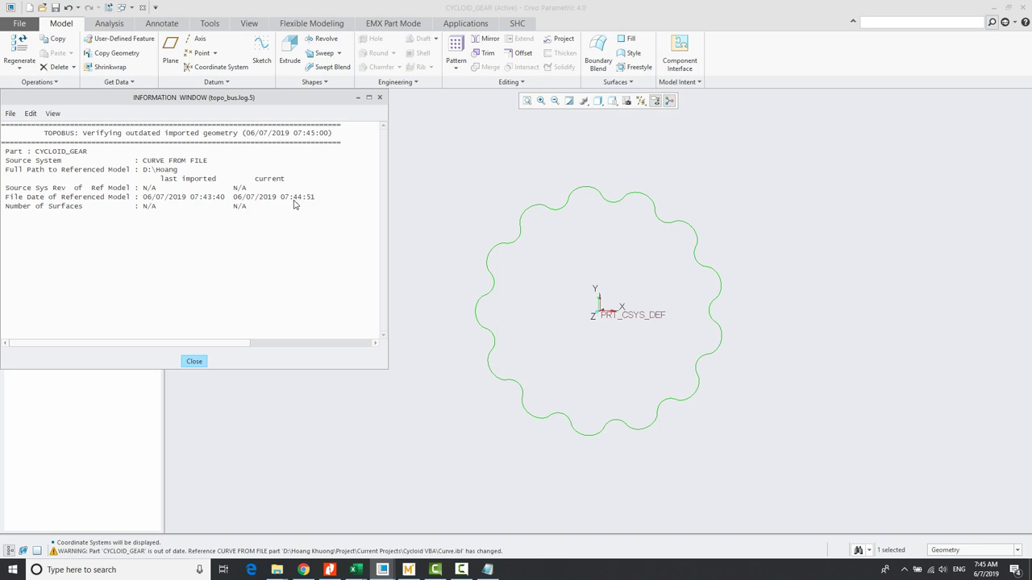
click(195, 362)
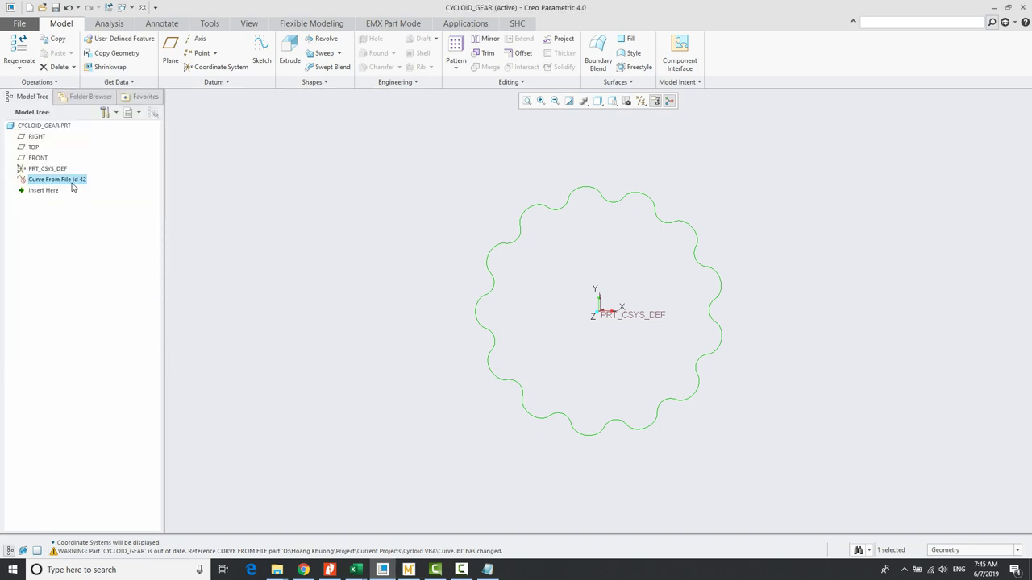
- Relink the imported curve to the regenerated Curve.ibl and tilt the view to see the 14-lobe profile
right_click(74, 182)
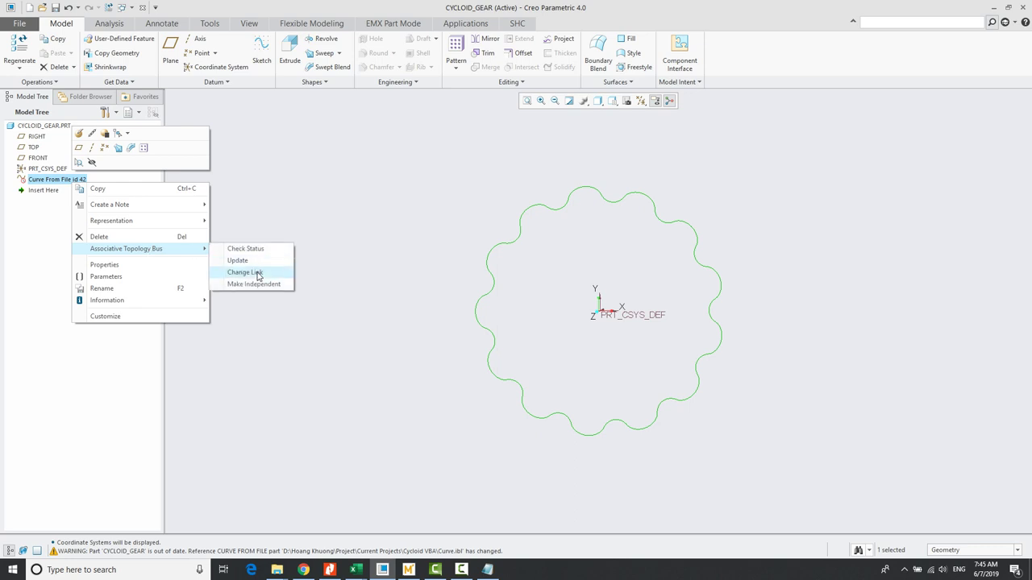
click(255, 262)
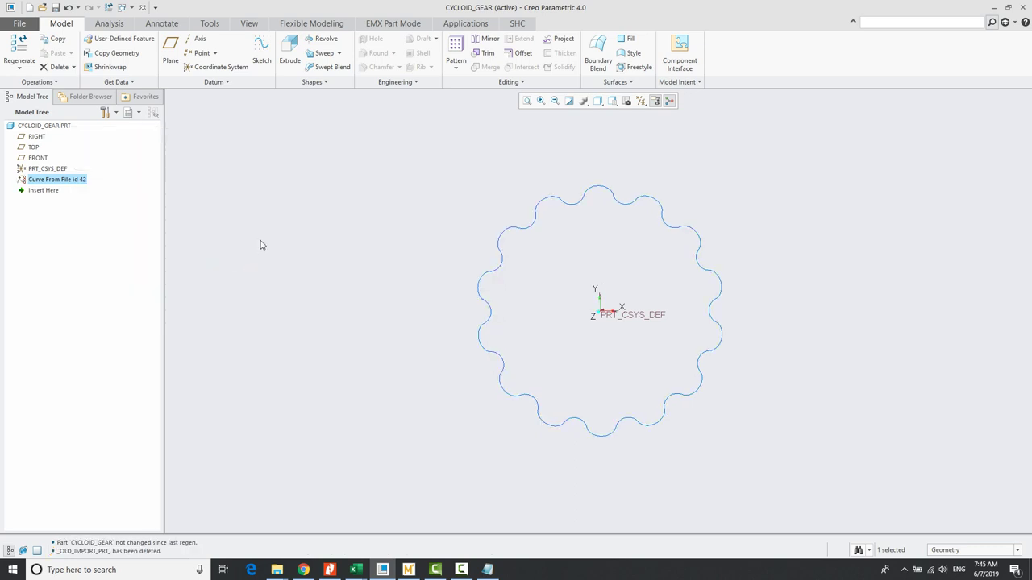
click(261, 245)
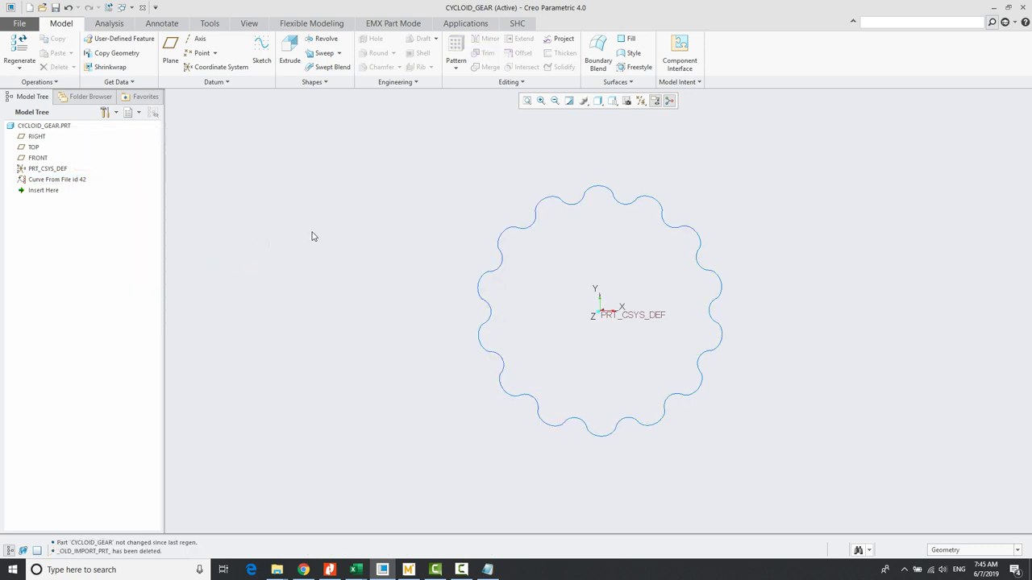
scroll(311, 236, up, 1)
middle_drag(309, 236, 283, 236)
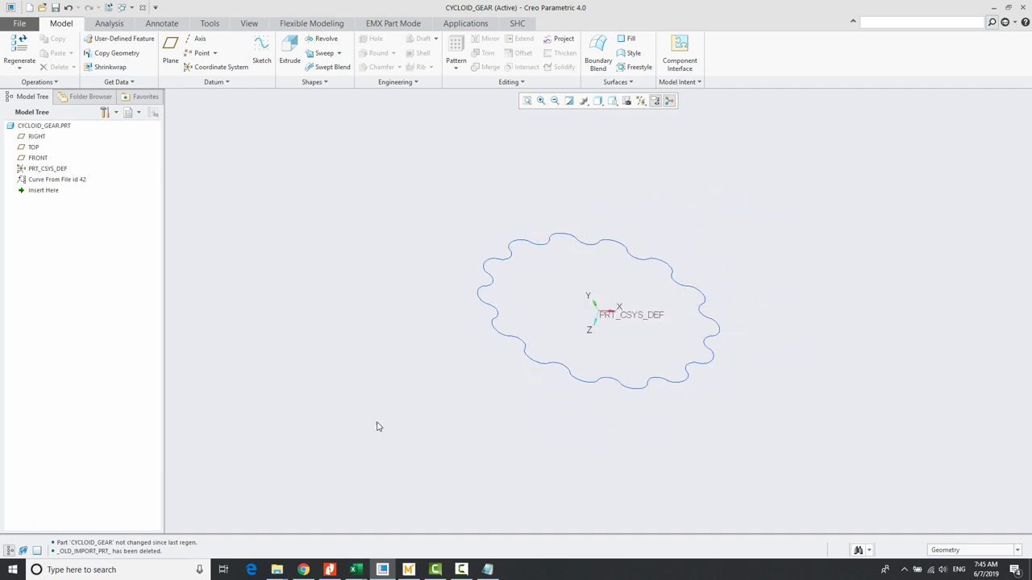
click(354, 570)
mouse_move(355, 570)
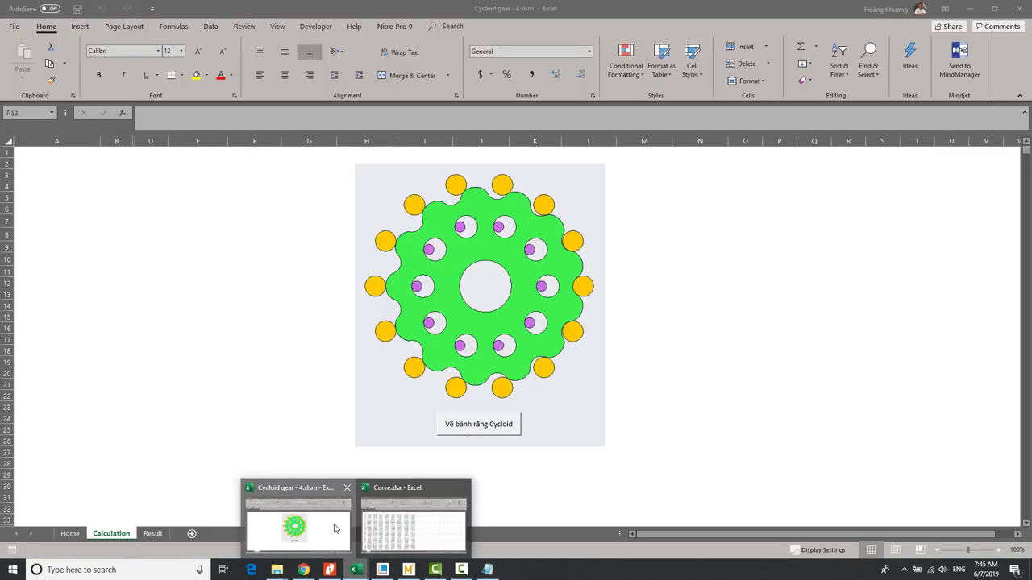
- Bring the Cycloid gear - 4.xlsm workbook to the front
click(334, 523)
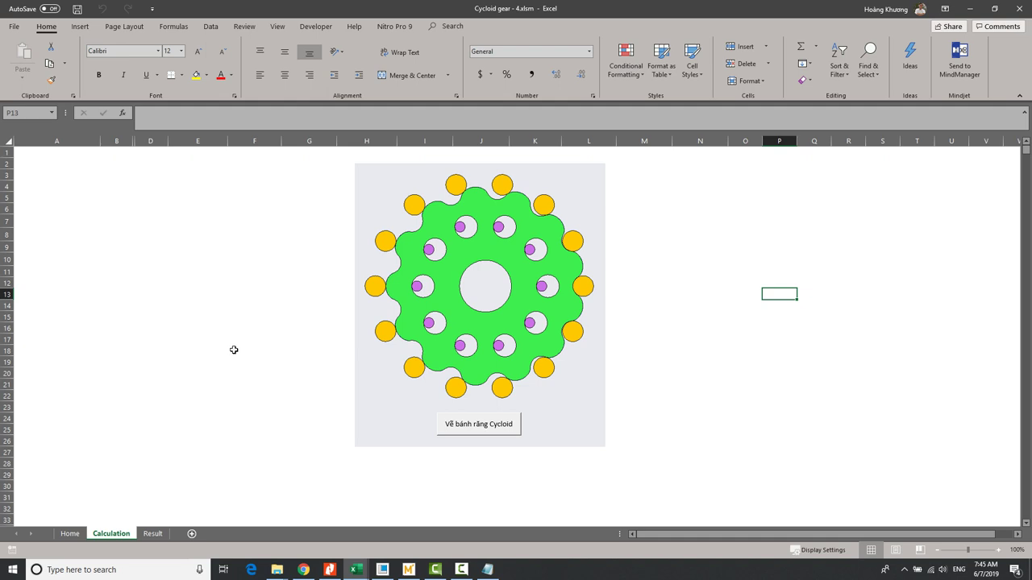
click(382, 569)
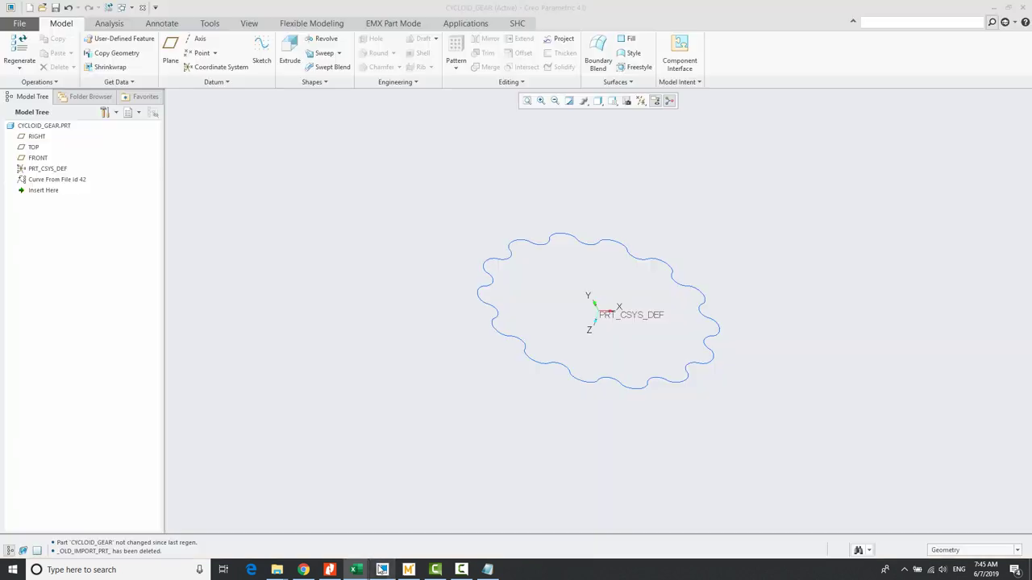